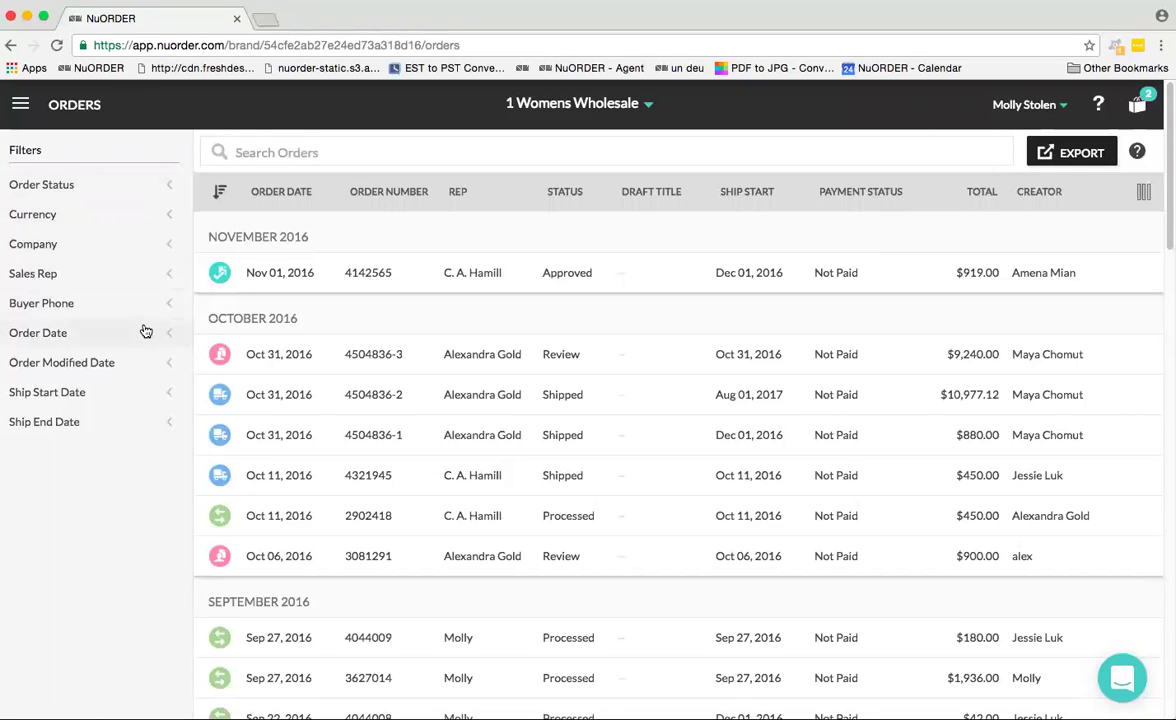
# Filter the orders to Approved status only under Order Status
pyautogui.click(165, 191)
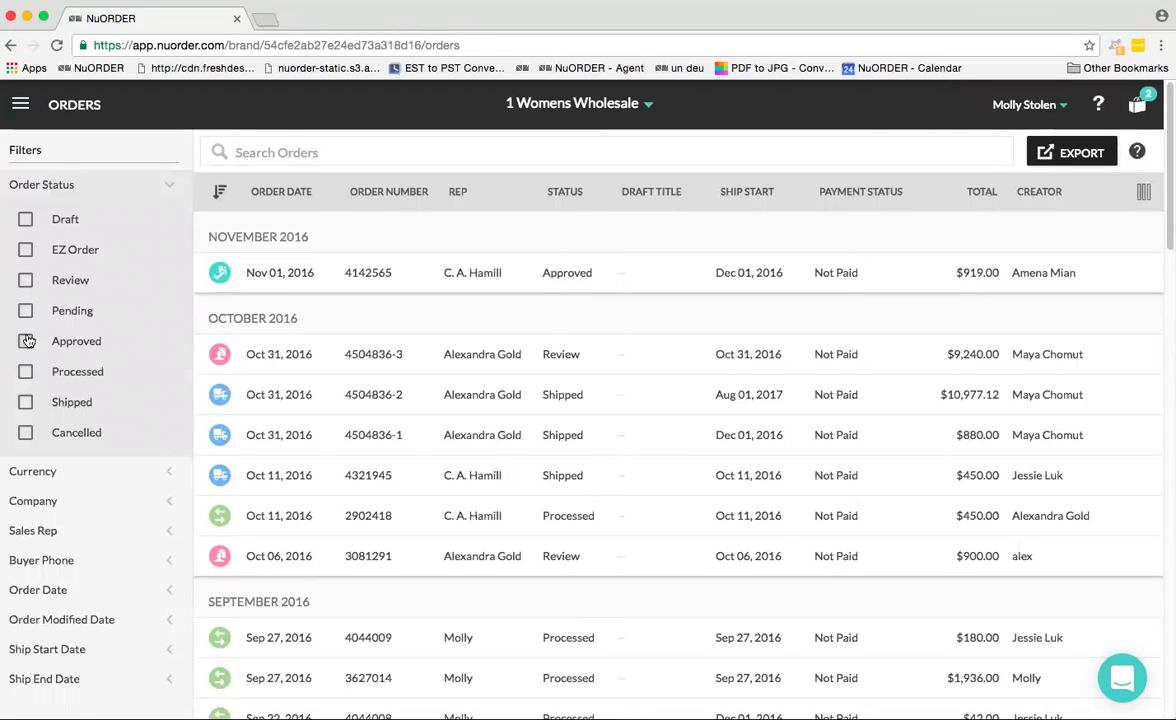
pyautogui.click(25, 341)
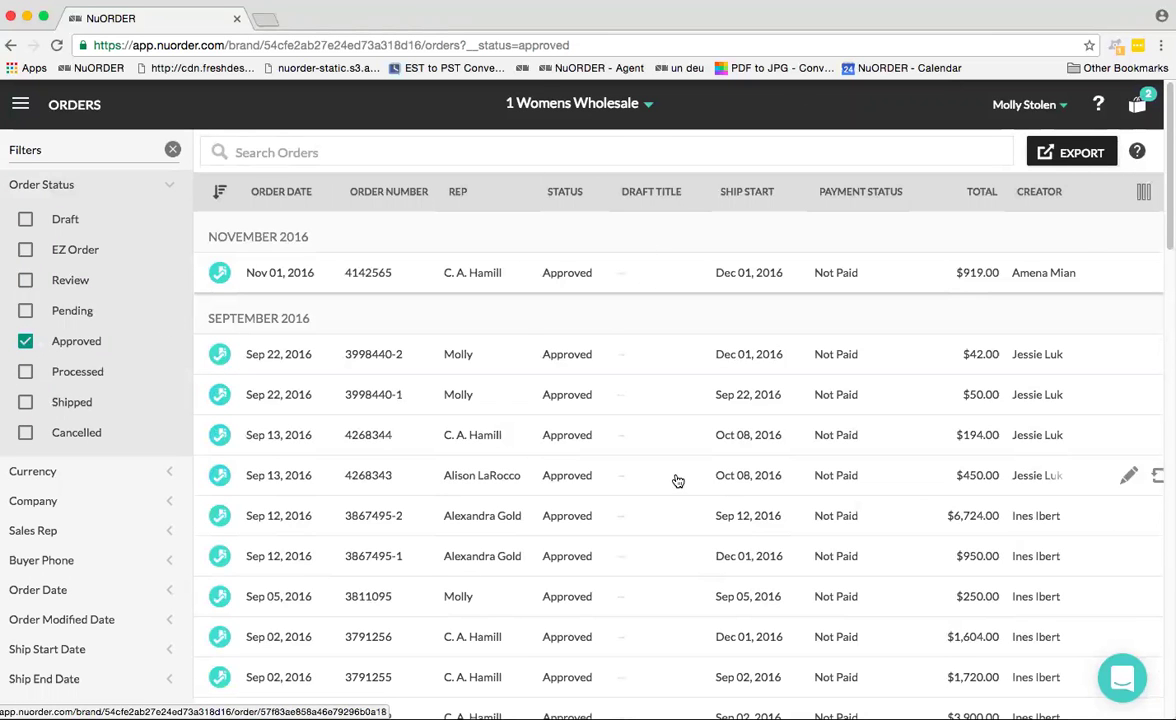
pyautogui.scroll(-1, 402, 412)
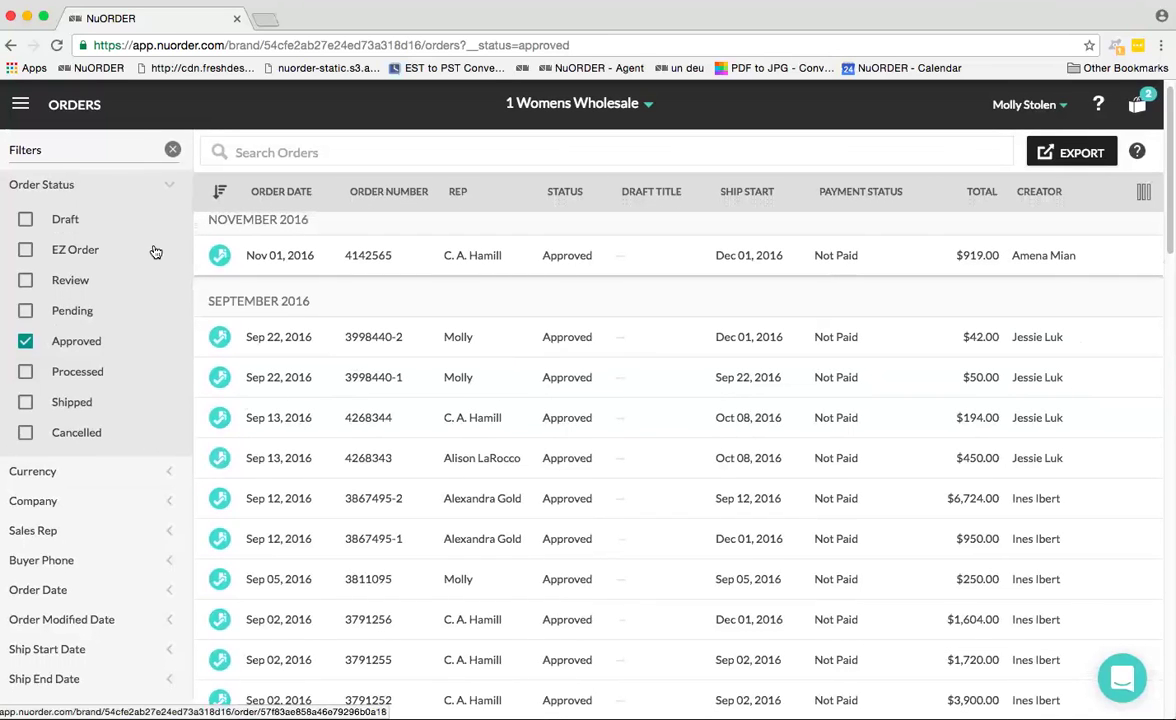
# Clear the Approved filter, collapse Order Status, and expand the Company and Sales Rep filters
pyautogui.click(173, 151)
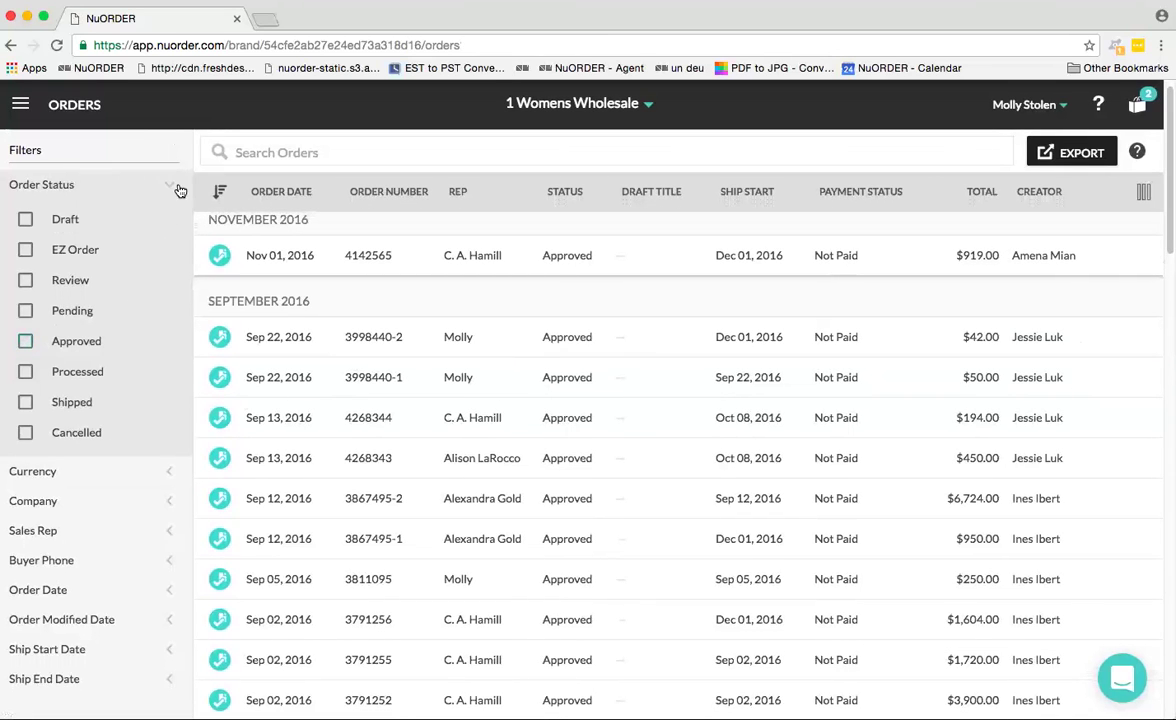
pyautogui.click(170, 186)
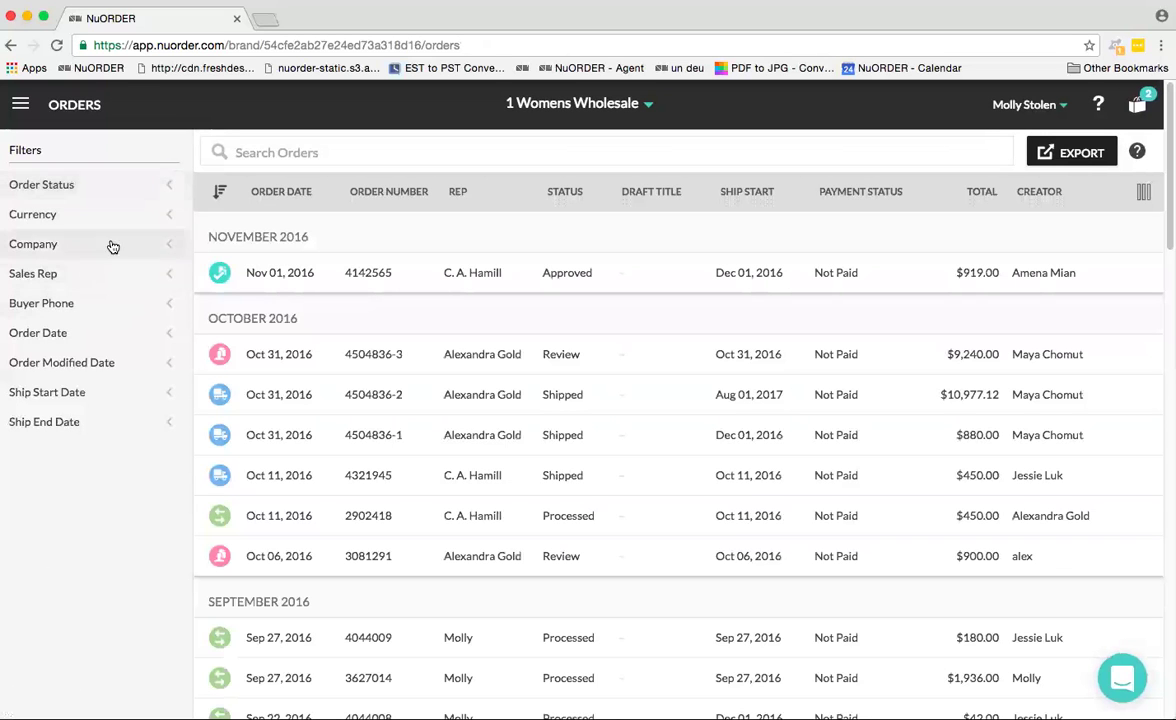
pyautogui.click(171, 246)
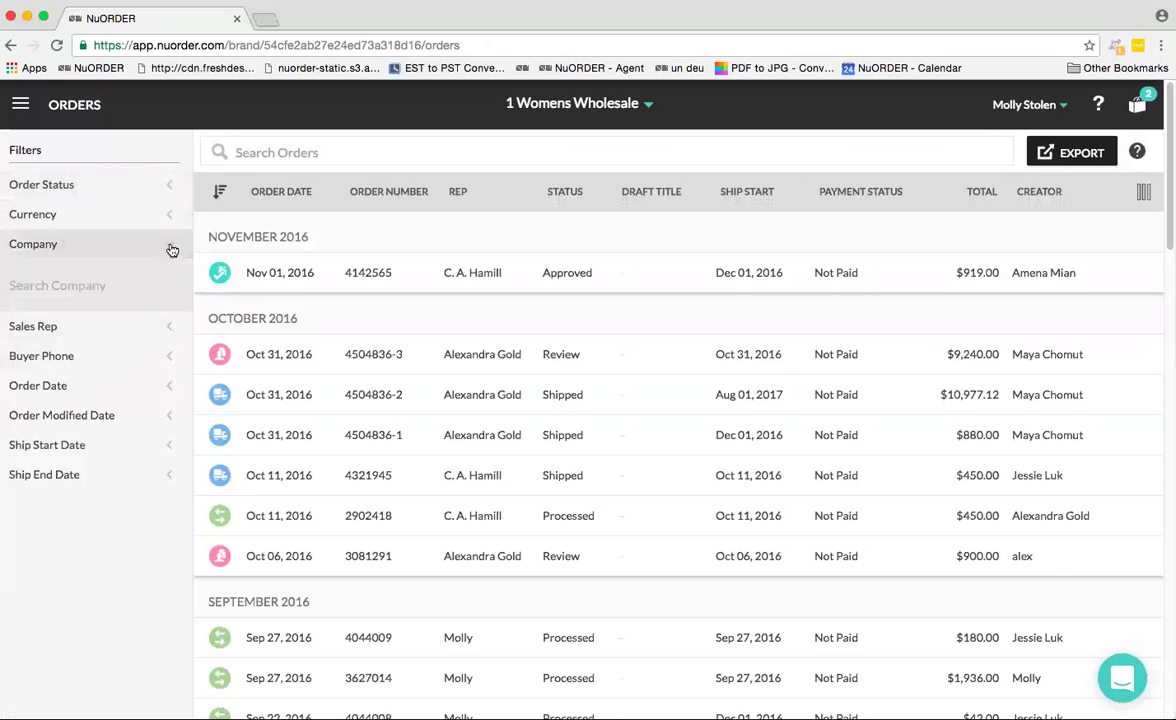
pyautogui.click(167, 325)
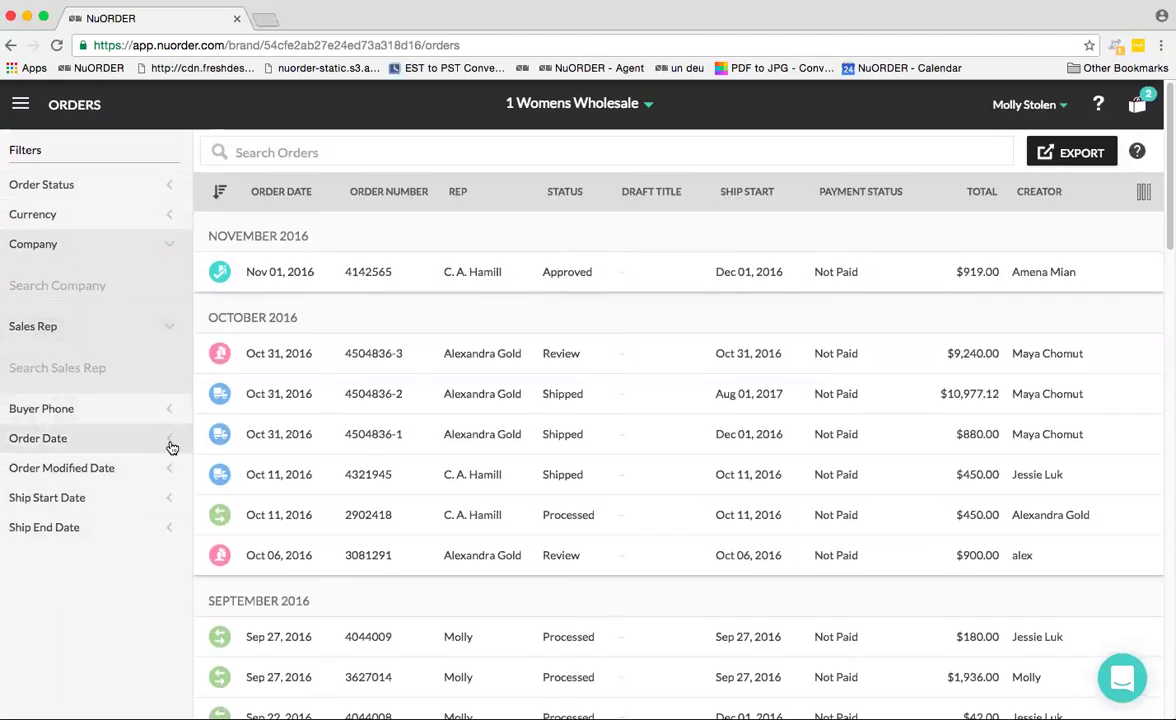
# Set the earliest order date to Sep 13, 2016
pyautogui.click(170, 440)
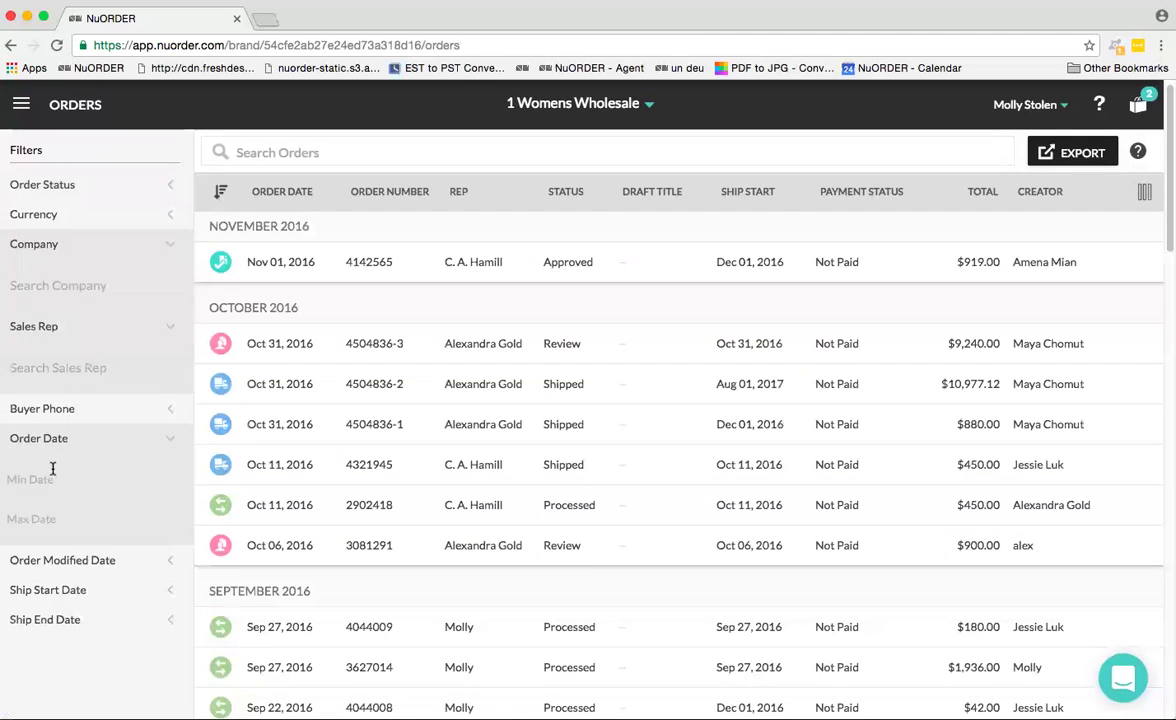
pyautogui.click(52, 479)
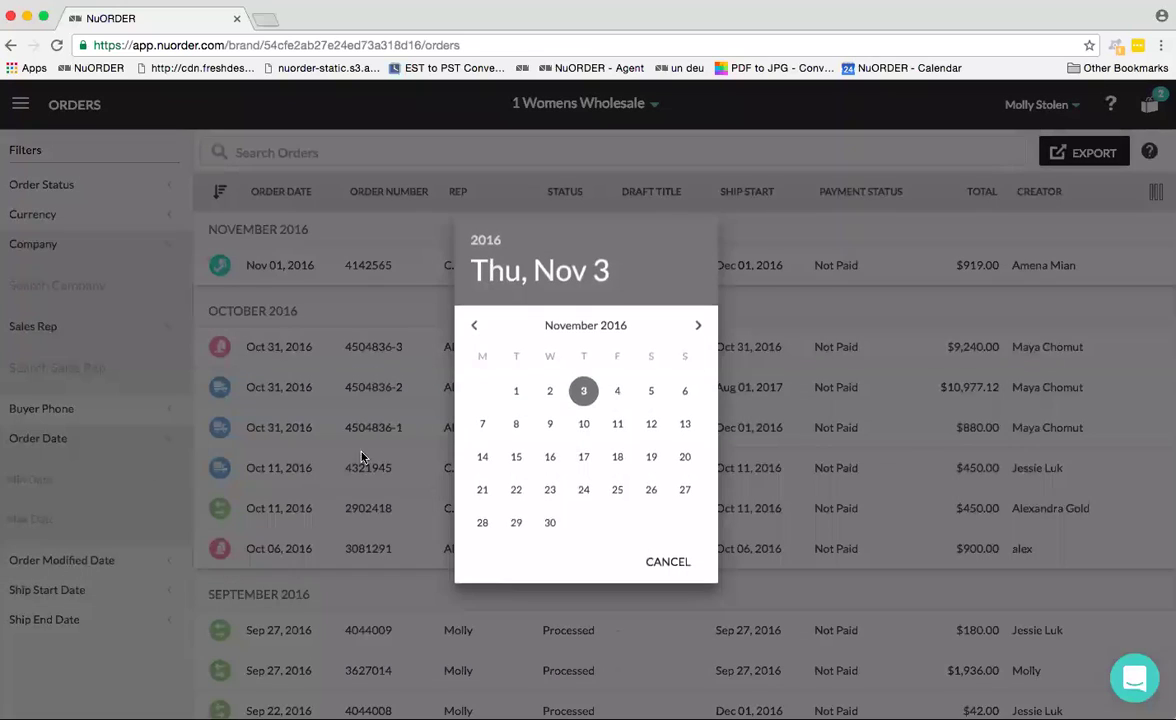
pyautogui.click(477, 328)
pyautogui.click(478, 327)
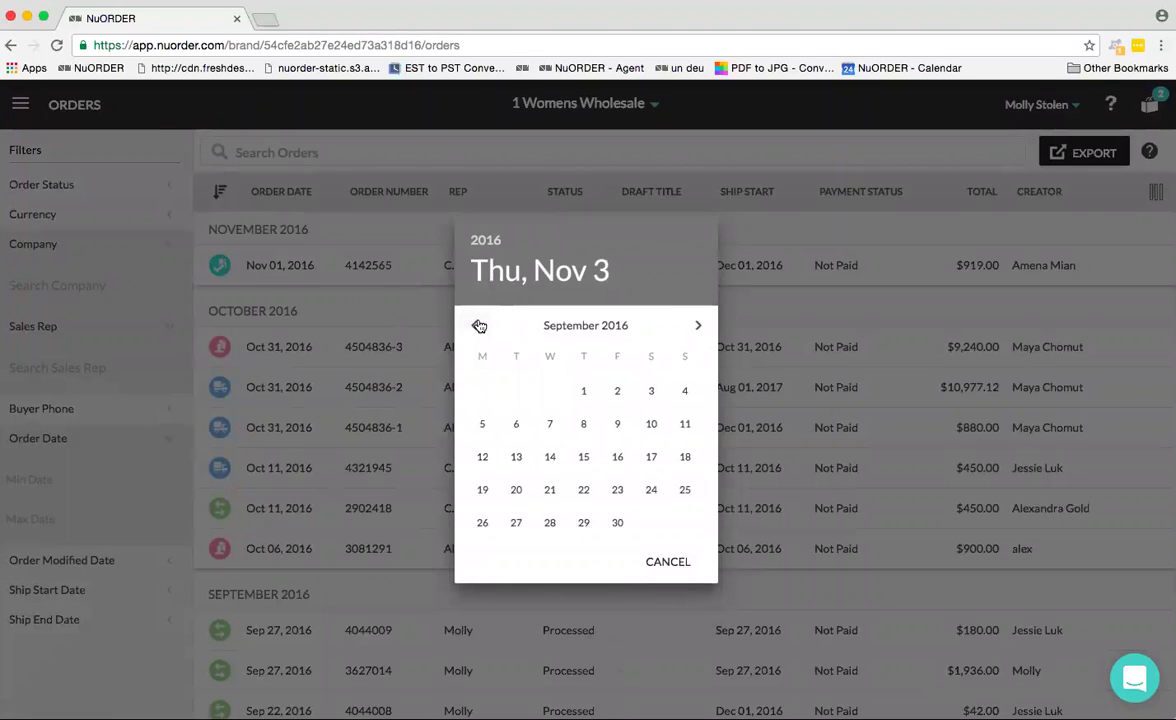
pyautogui.click(515, 458)
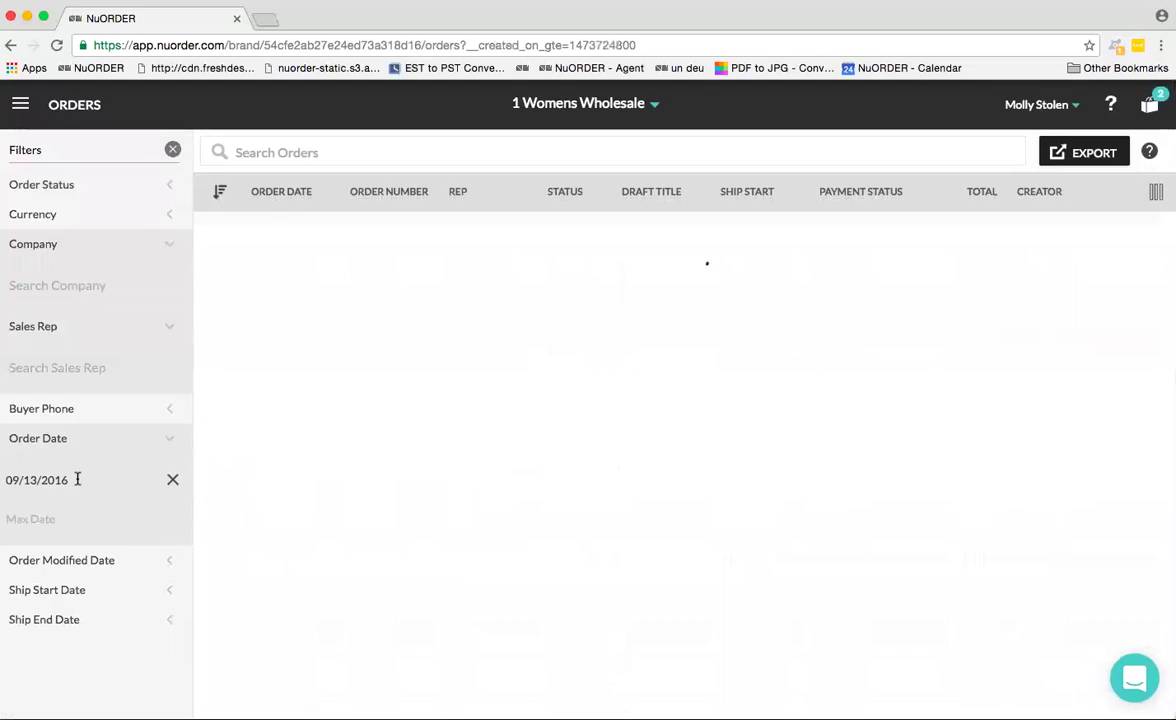
# Set the latest order date to Sep 23, 2016, then clear the date range
pyautogui.click(76, 515)
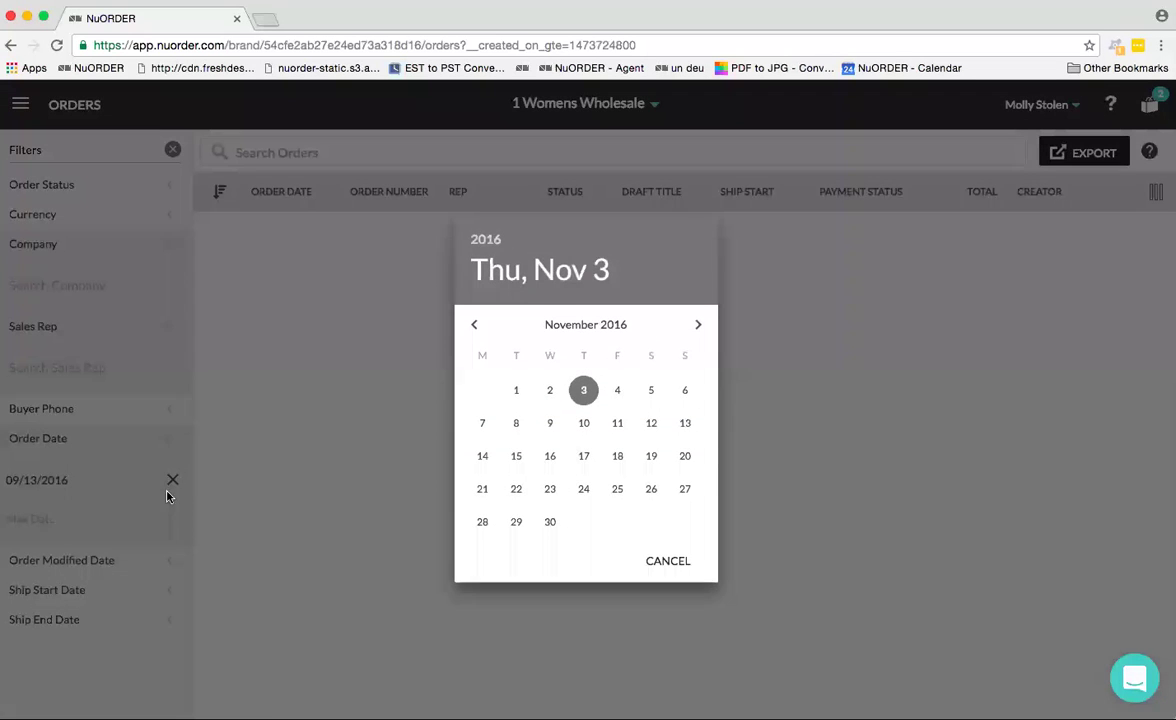
pyautogui.click(478, 321)
pyautogui.click(475, 326)
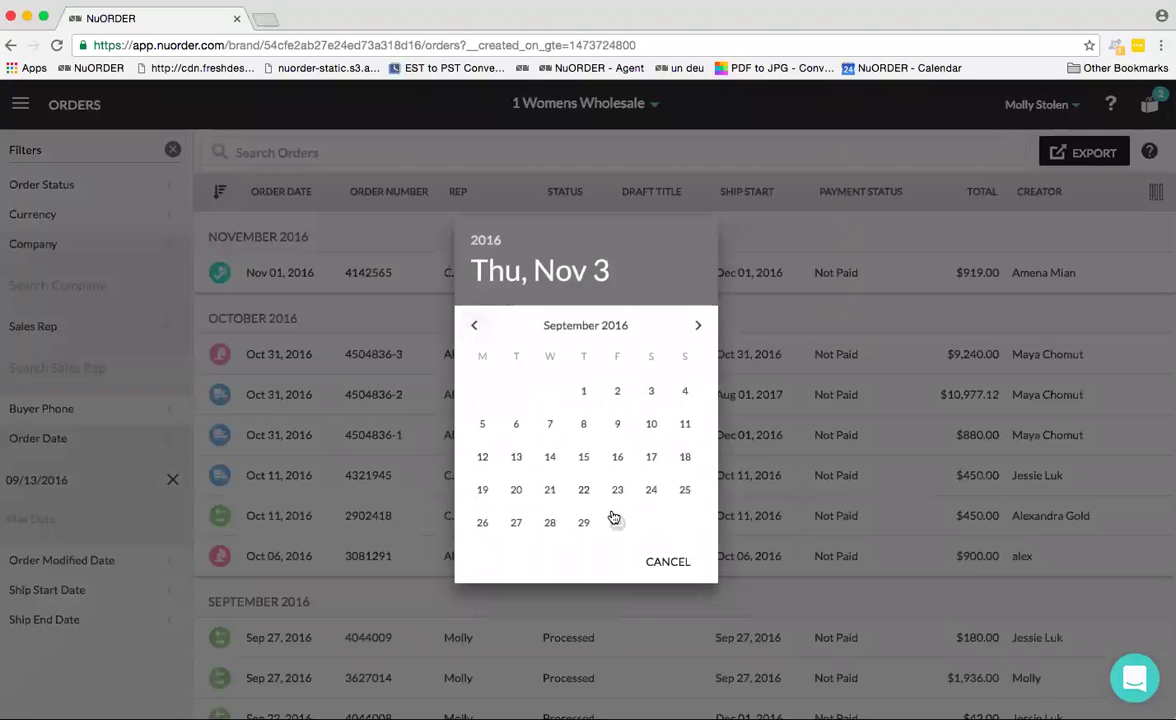
pyautogui.click(617, 489)
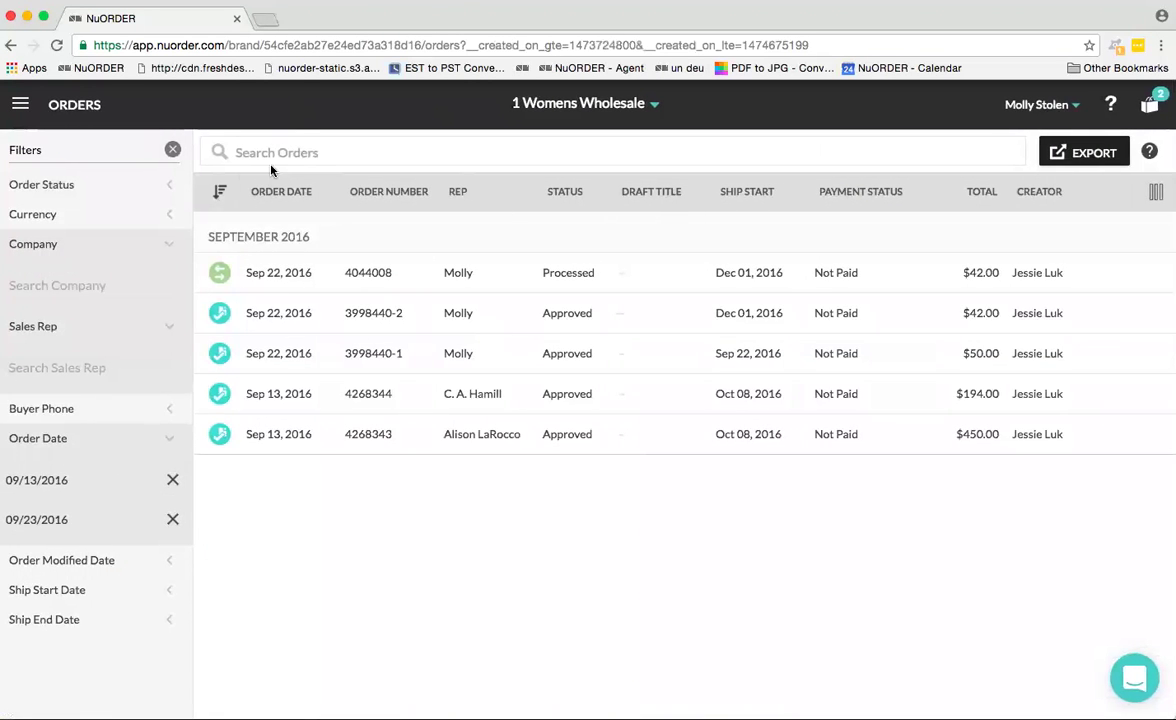
pyautogui.click(173, 152)
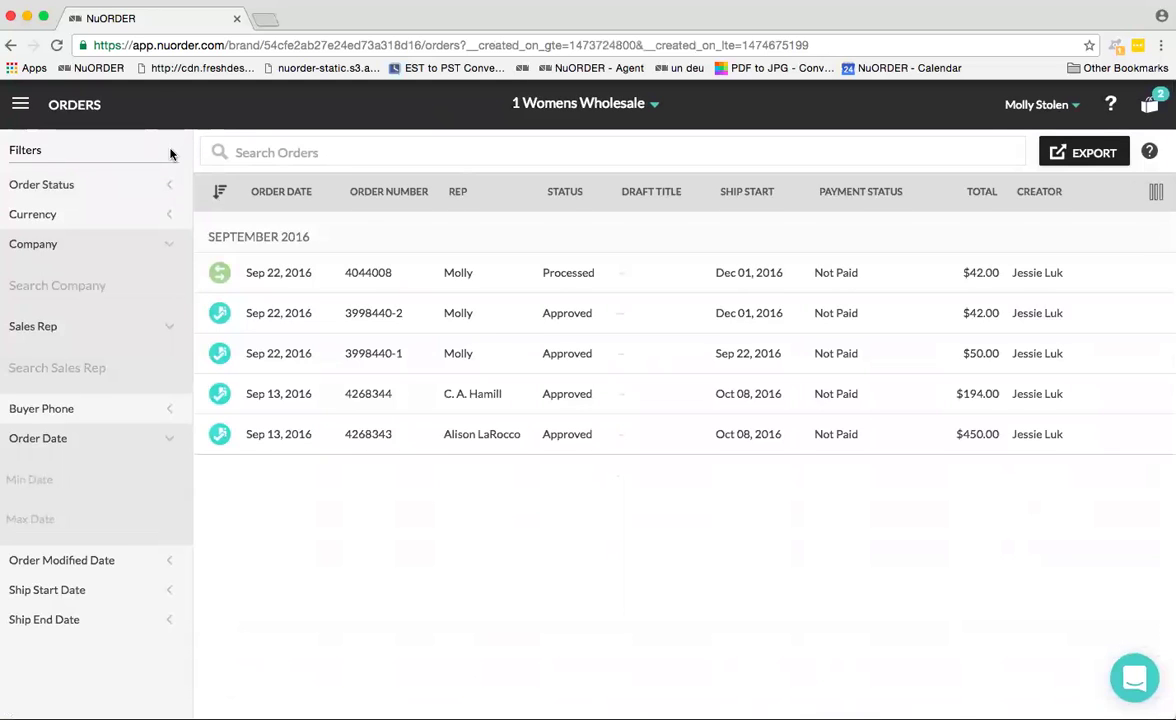
pyautogui.click(168, 438)
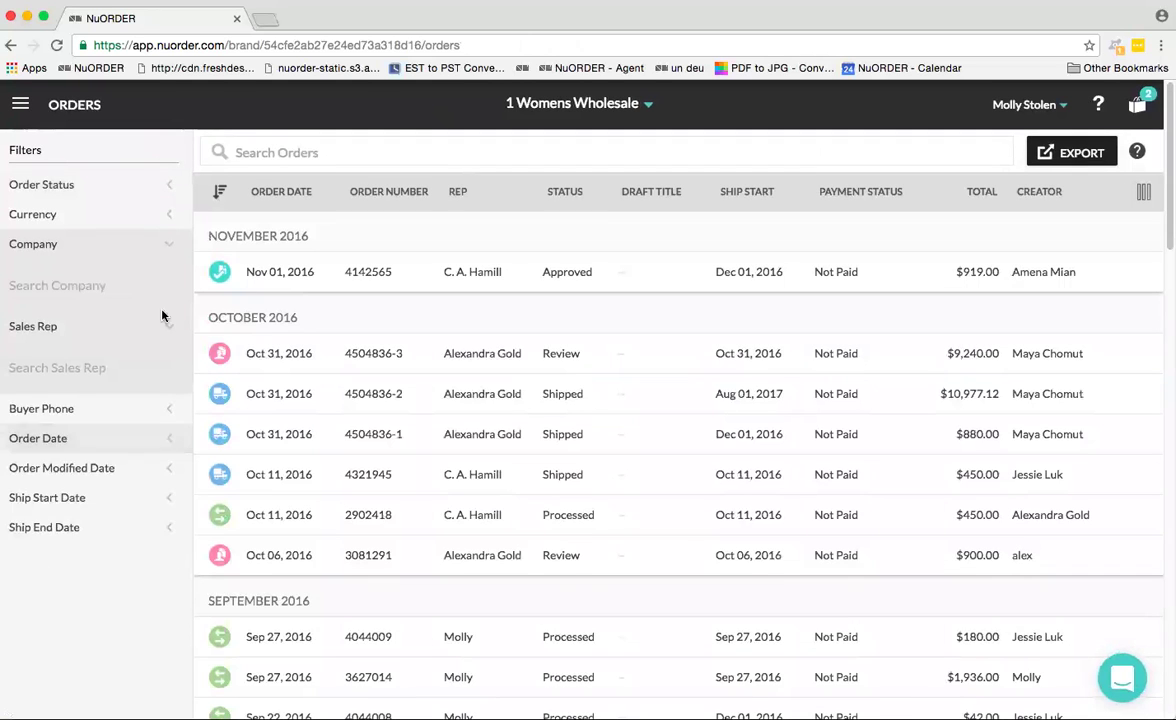
# Collapse the Company and Sales Rep filters and search the orders by a sales rep's name
pyautogui.click(168, 326)
pyautogui.click(172, 245)
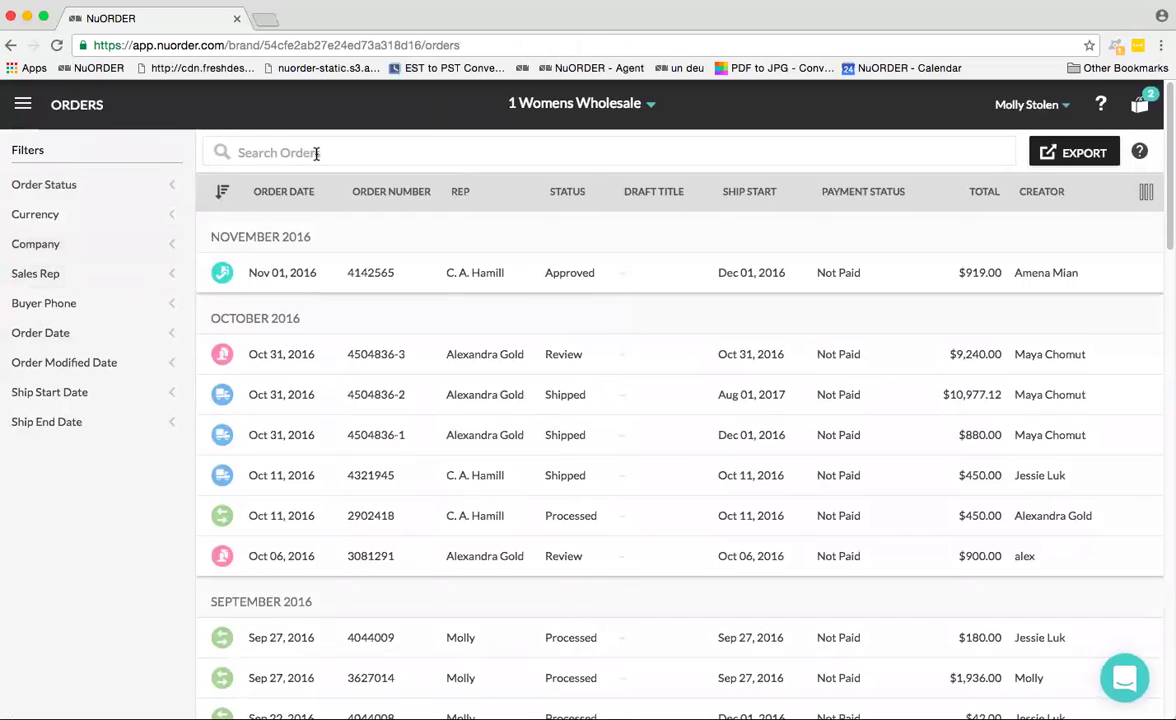
pyautogui.click(242, 152)
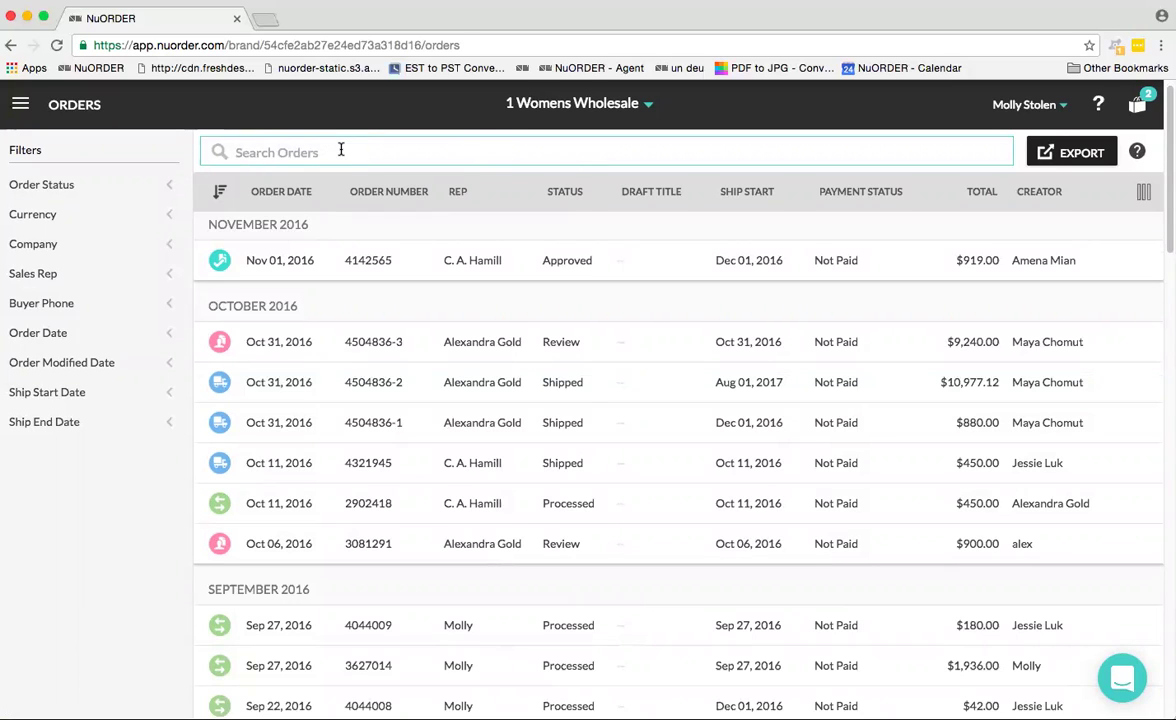
pyautogui.write('molly')
pyautogui.press('Return')
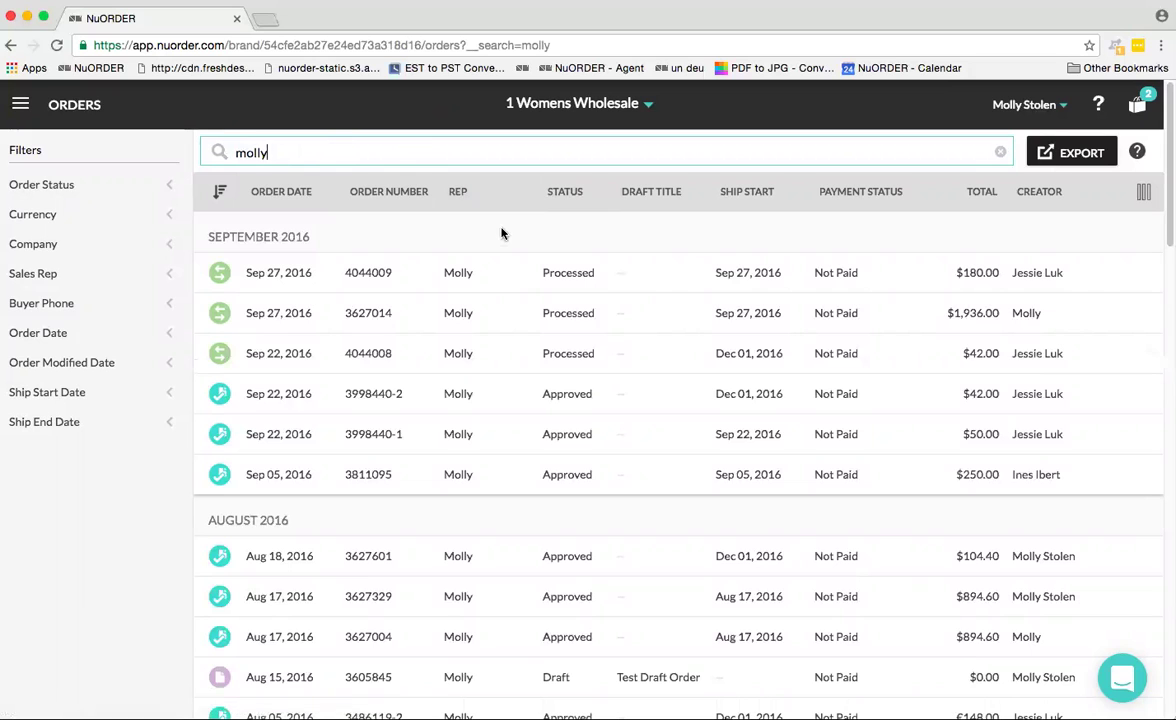
pyautogui.scroll(-1, 470, 202)
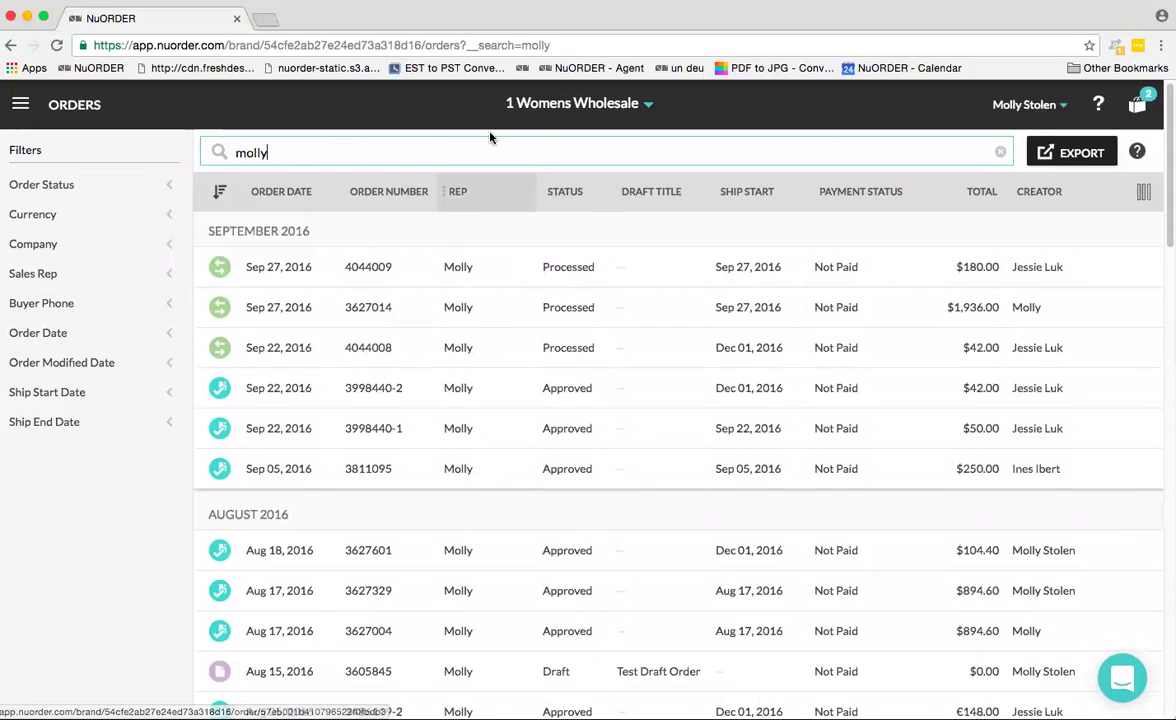
# Delete the search term so the full orders list reloads
pyautogui.doubleClick(308, 153)
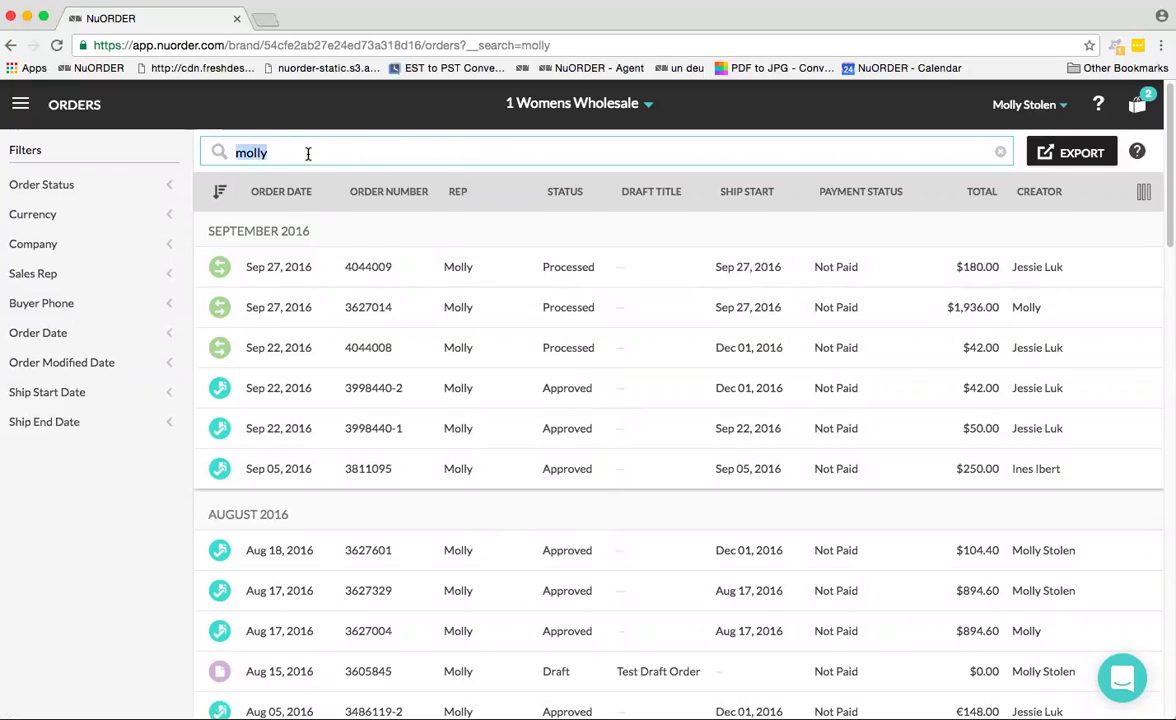
pyautogui.press('BackSpace')
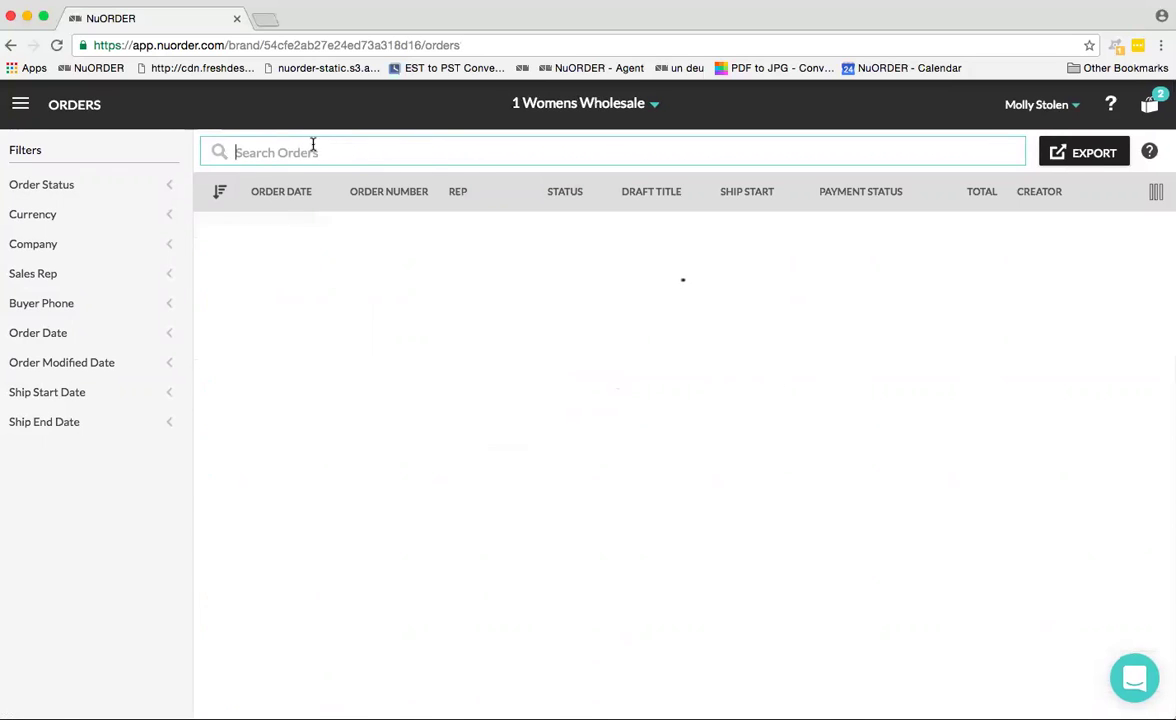
pyautogui.scroll(-1, 334, 137)
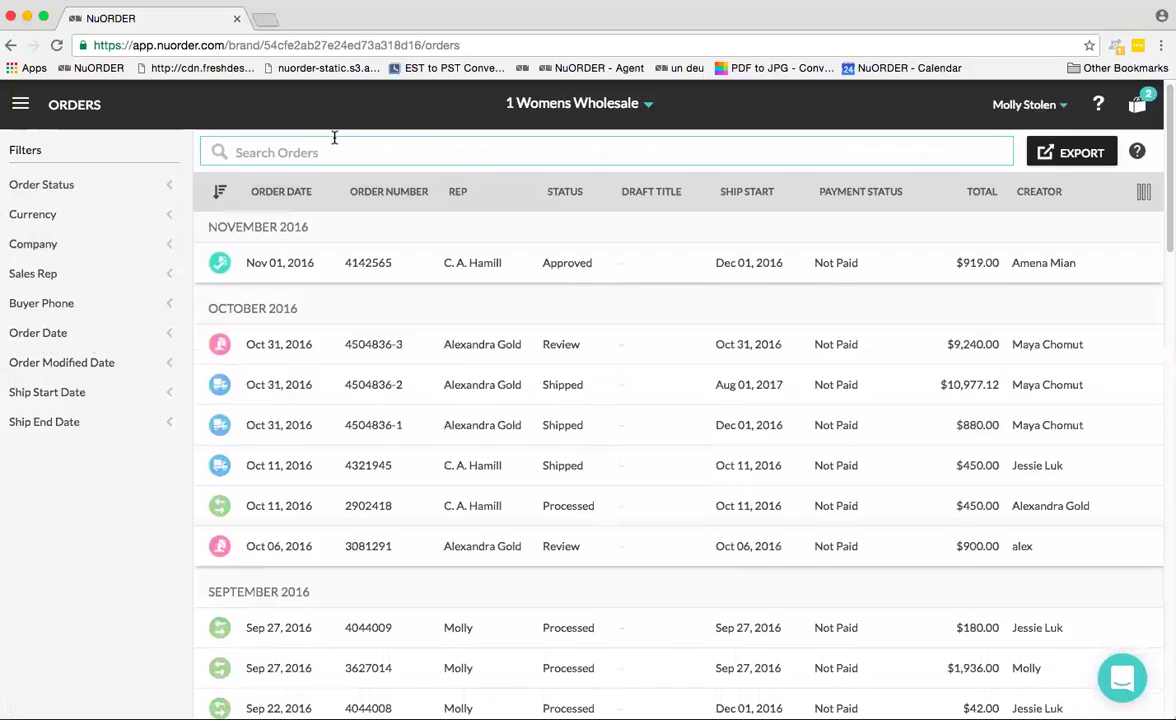
pyautogui.scroll(-1, 480, 320)
pyautogui.scroll(1, 585, 375)
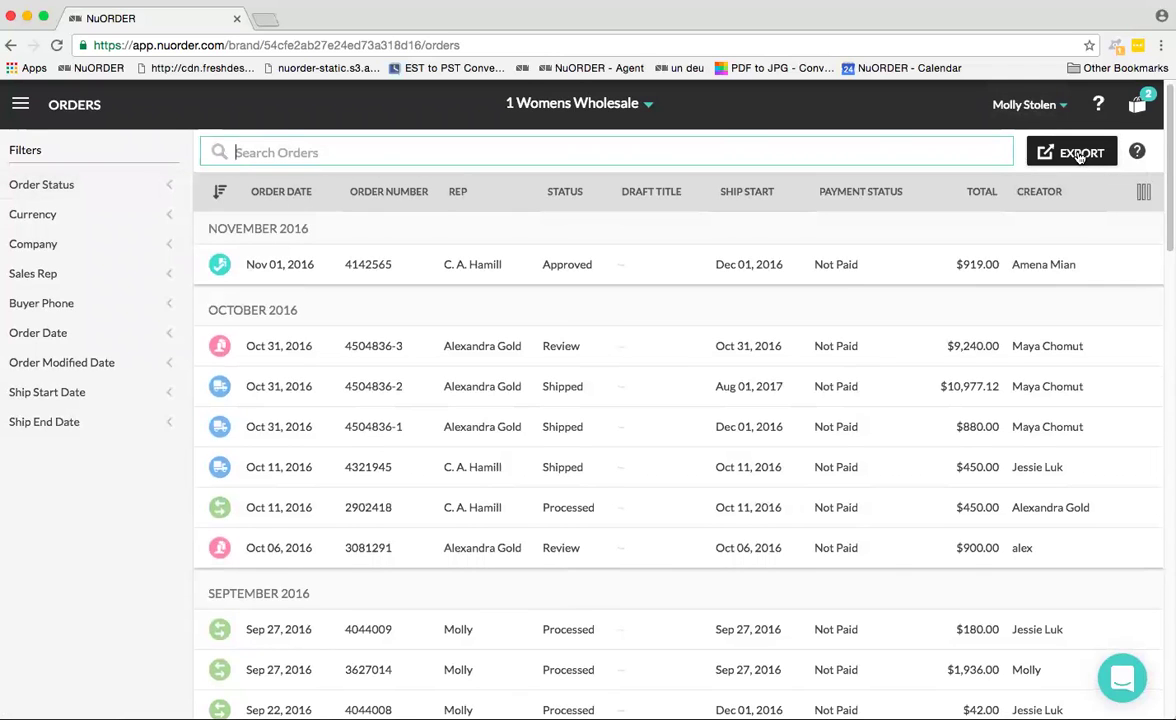
# Filter the orders to Approved status, trying Pending first and then swapping it out
pyautogui.click(176, 189)
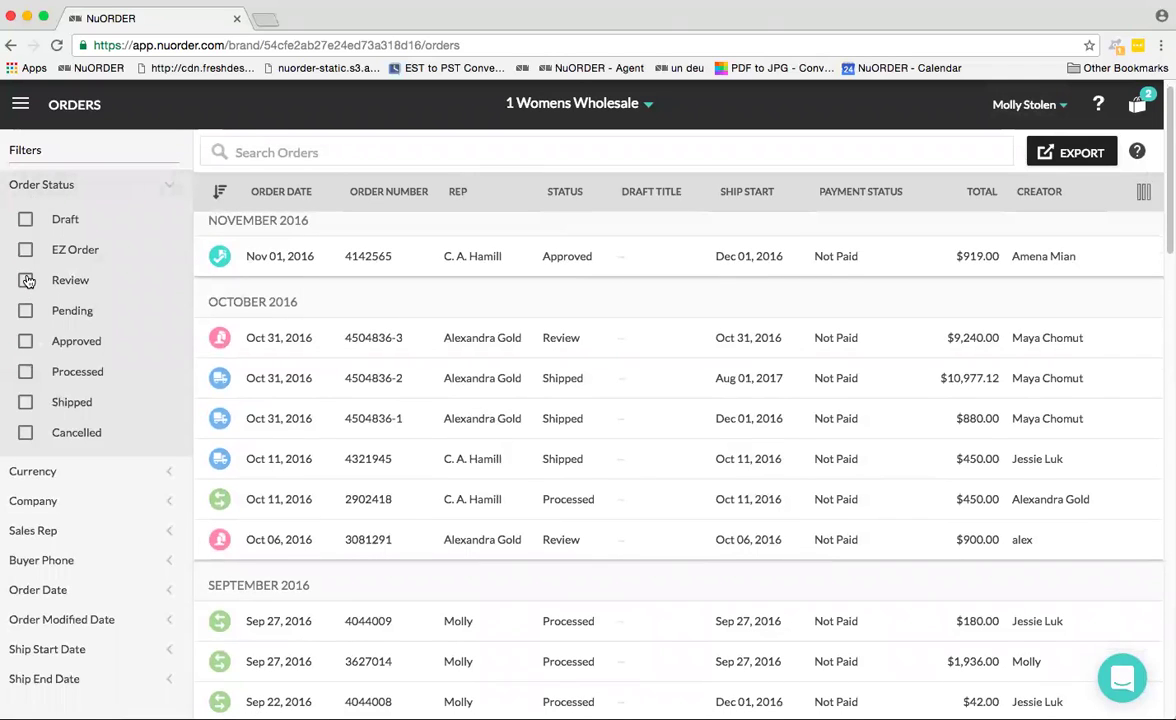
pyautogui.click(23, 308)
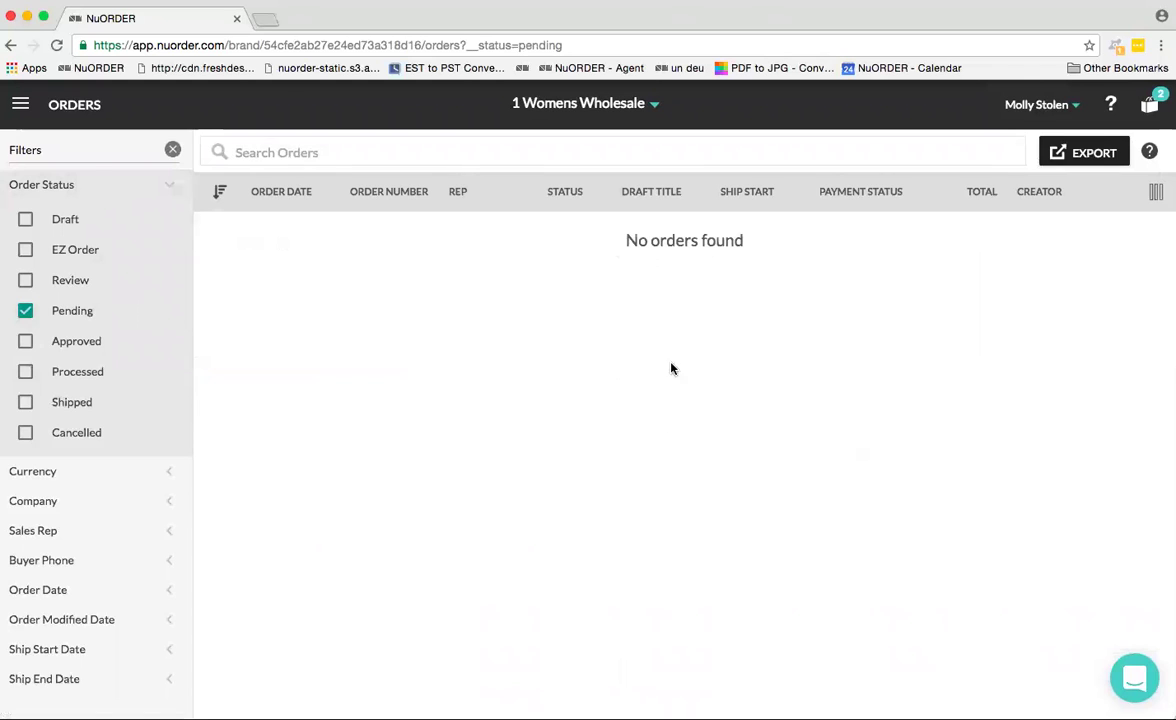
pyautogui.click(26, 310)
pyautogui.click(26, 342)
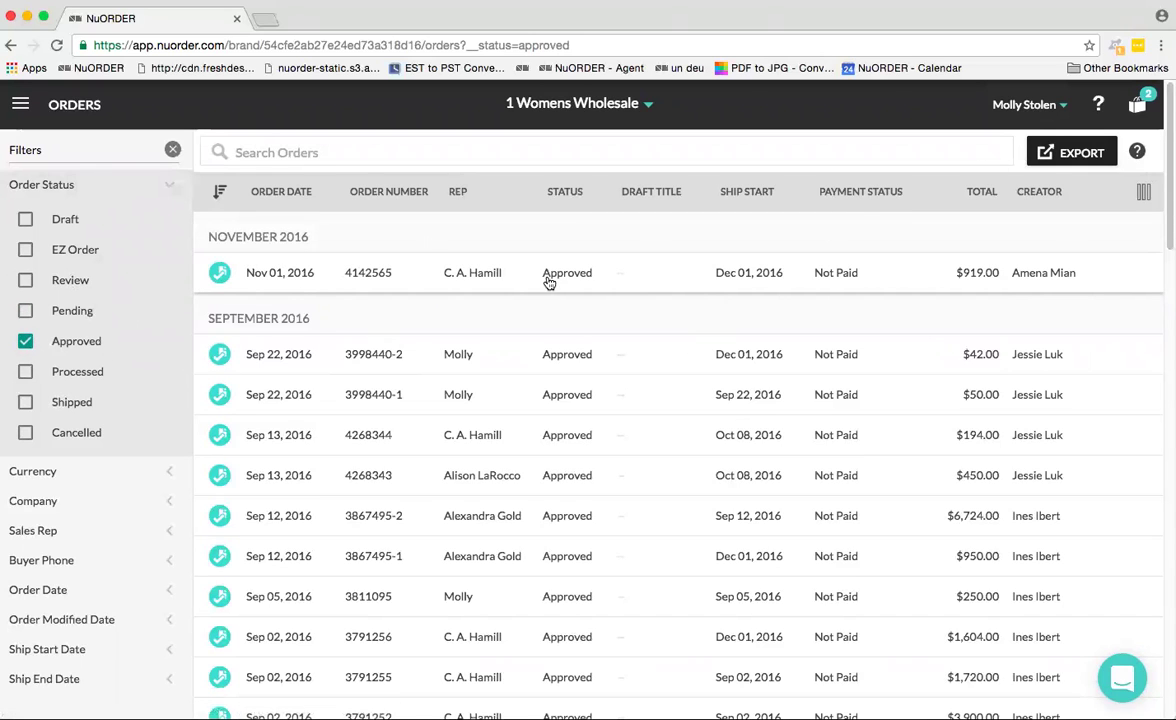
# Export an Order summary CSV of the approved orders and open the file
pyautogui.click(1075, 152)
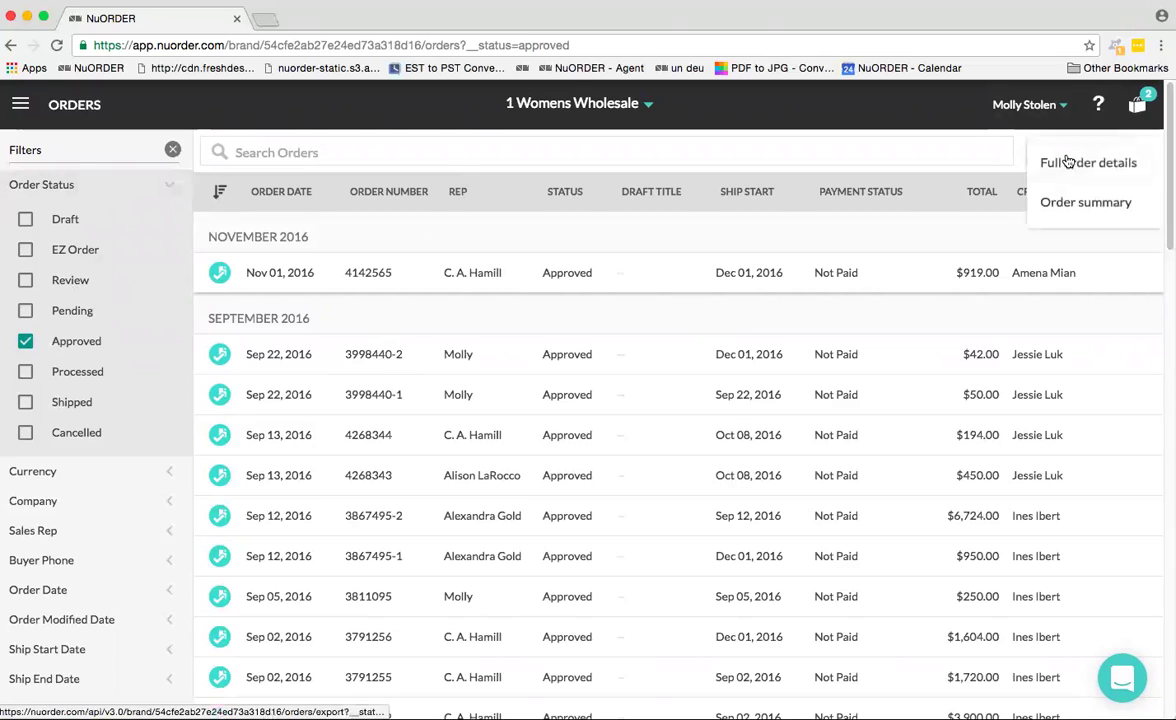
pyautogui.click(1112, 206)
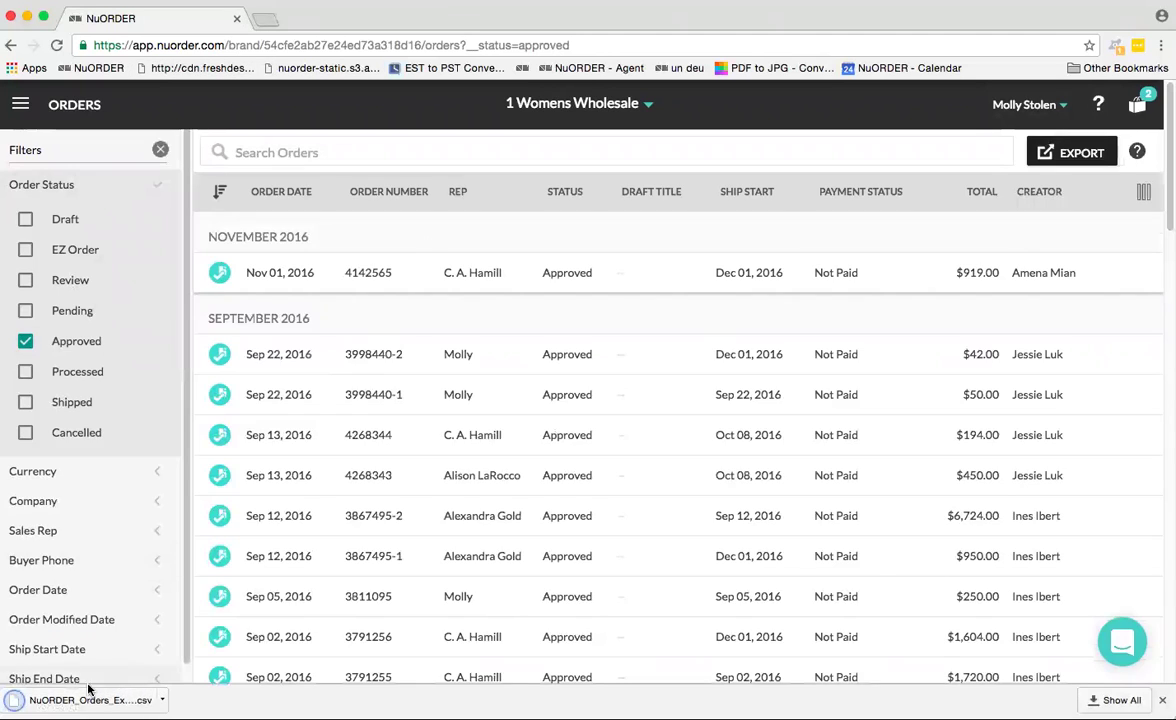
pyautogui.click(91, 700)
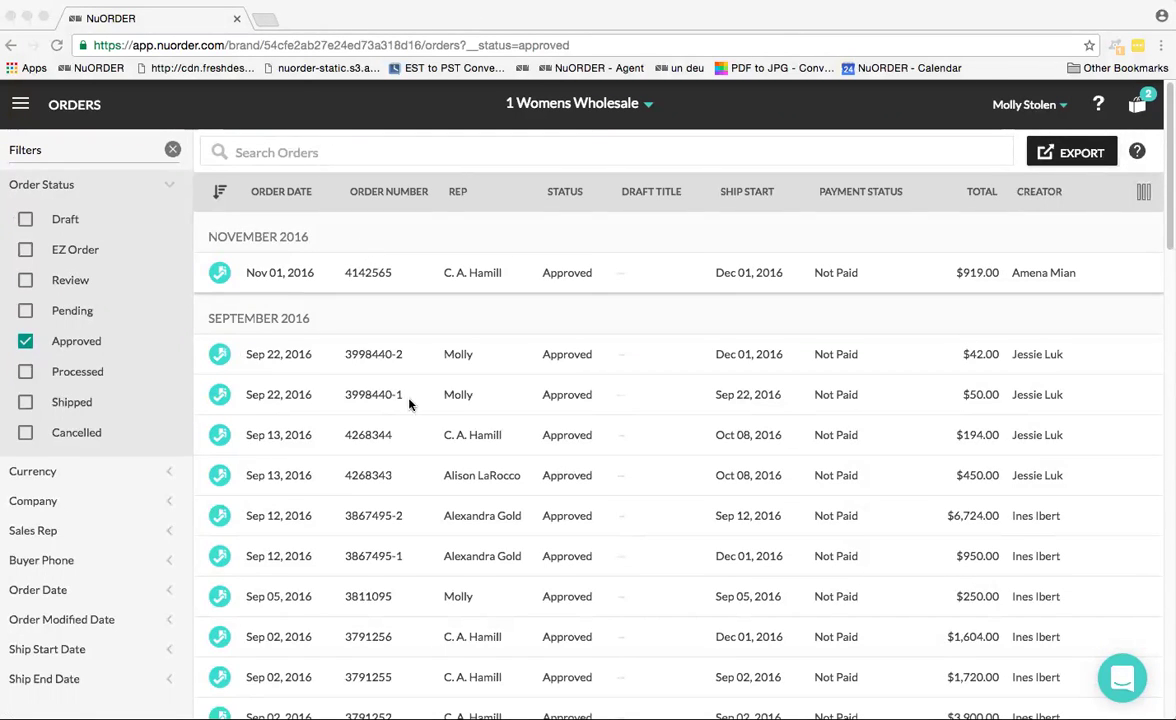
# Turn on the Company column in the column settings and zoom the browser out to 90%
pyautogui.click(196, 96)
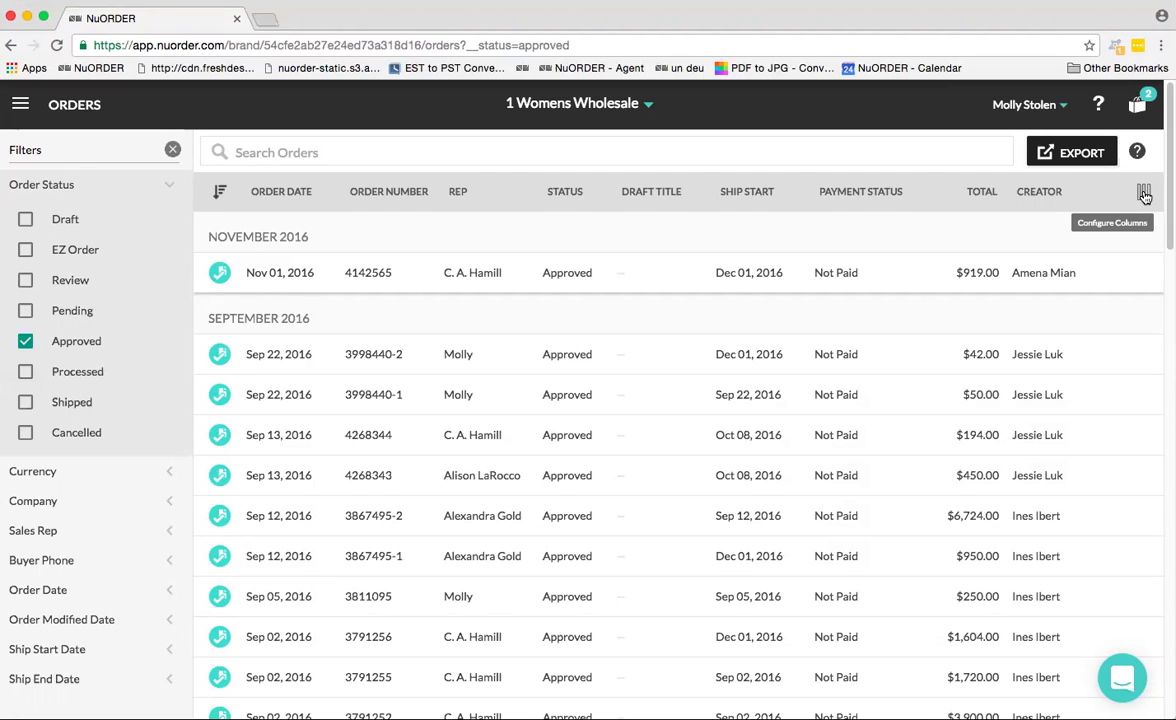
pyautogui.click(1145, 194)
pyautogui.click(1141, 197)
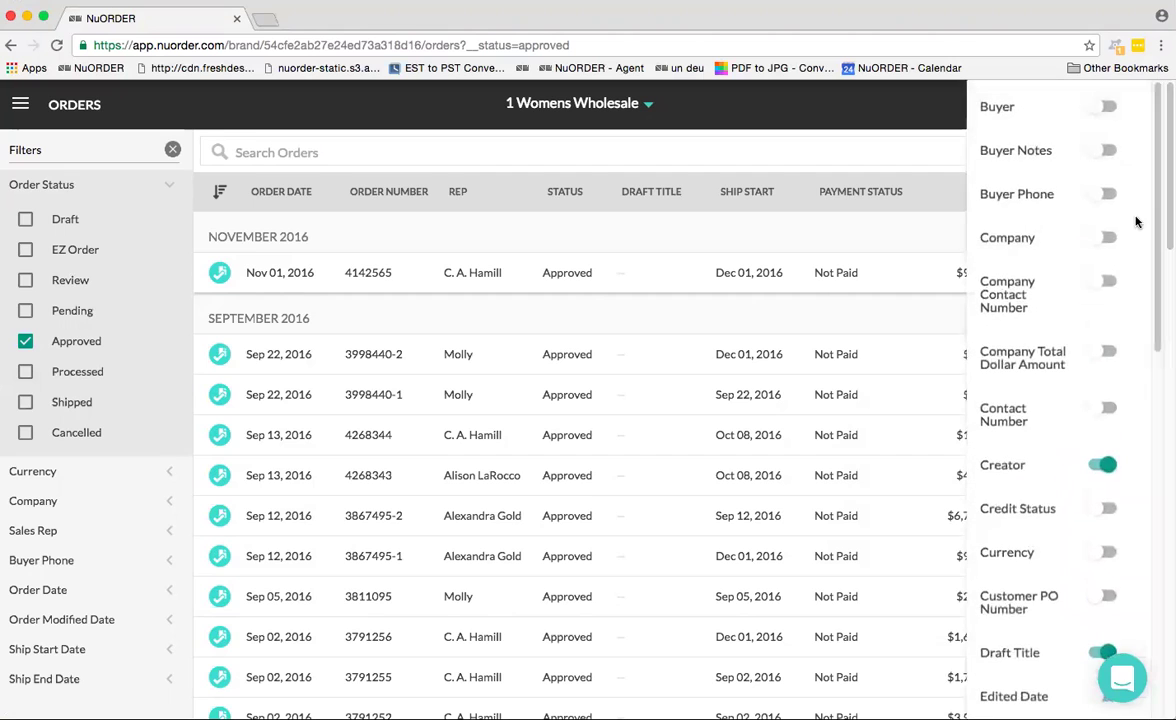
pyautogui.click(1110, 237)
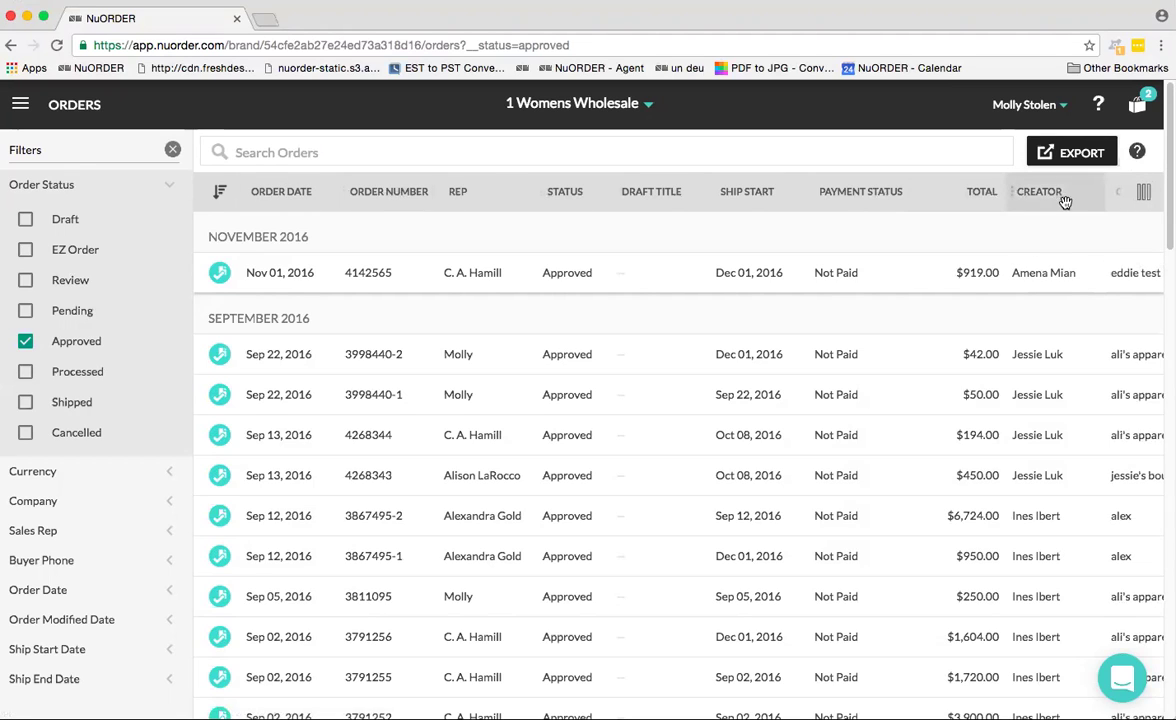
pyautogui.click(1143, 191)
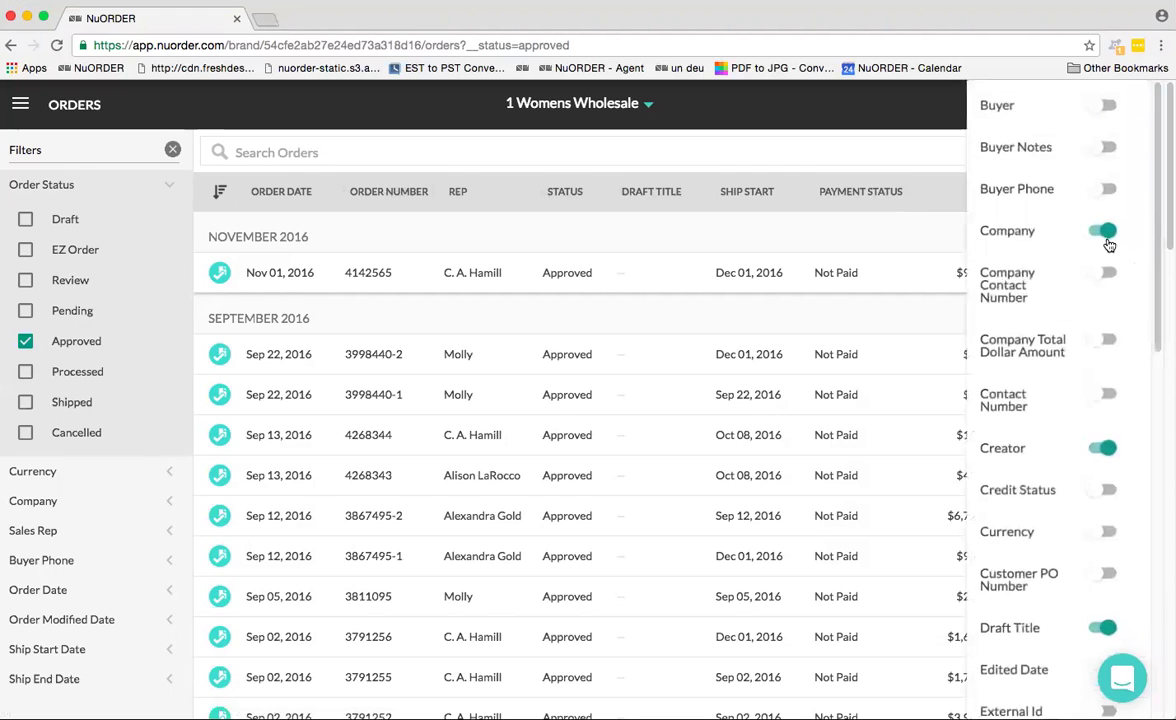
pyautogui.click(925, 211)
pyautogui.press('super+minus')
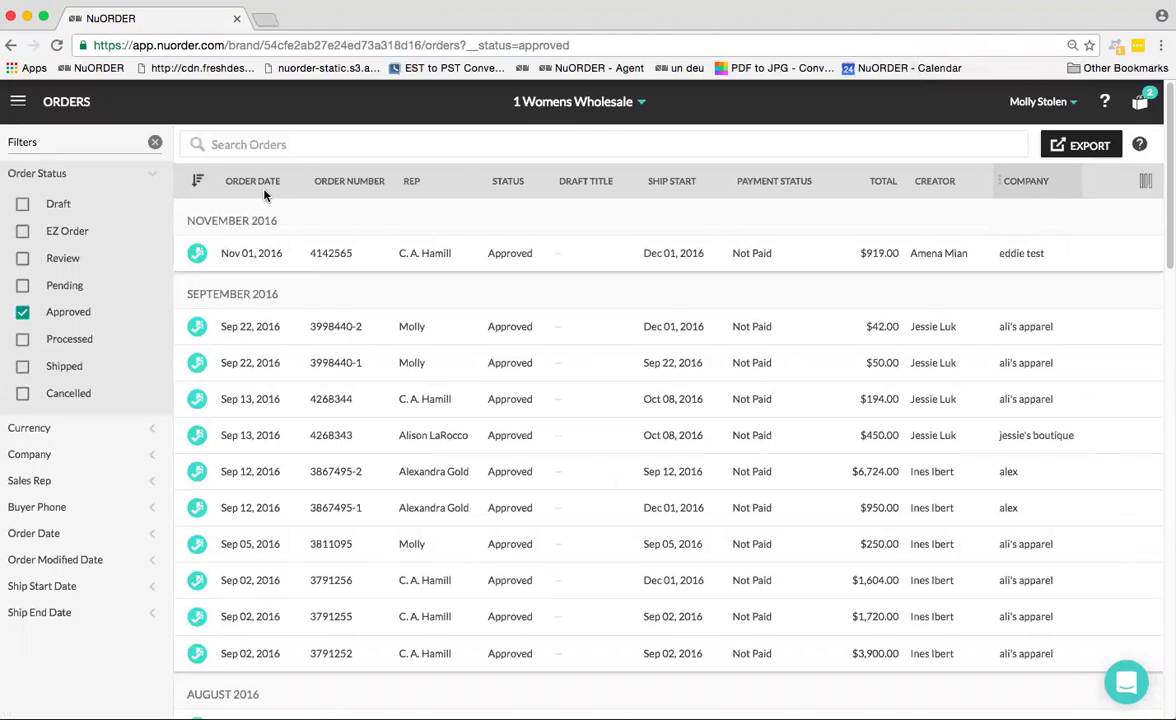
# Move the Company column to the front and place Order Number before Order Date
pyautogui.moveTo(265, 195); pyautogui.dragTo(230, 208)
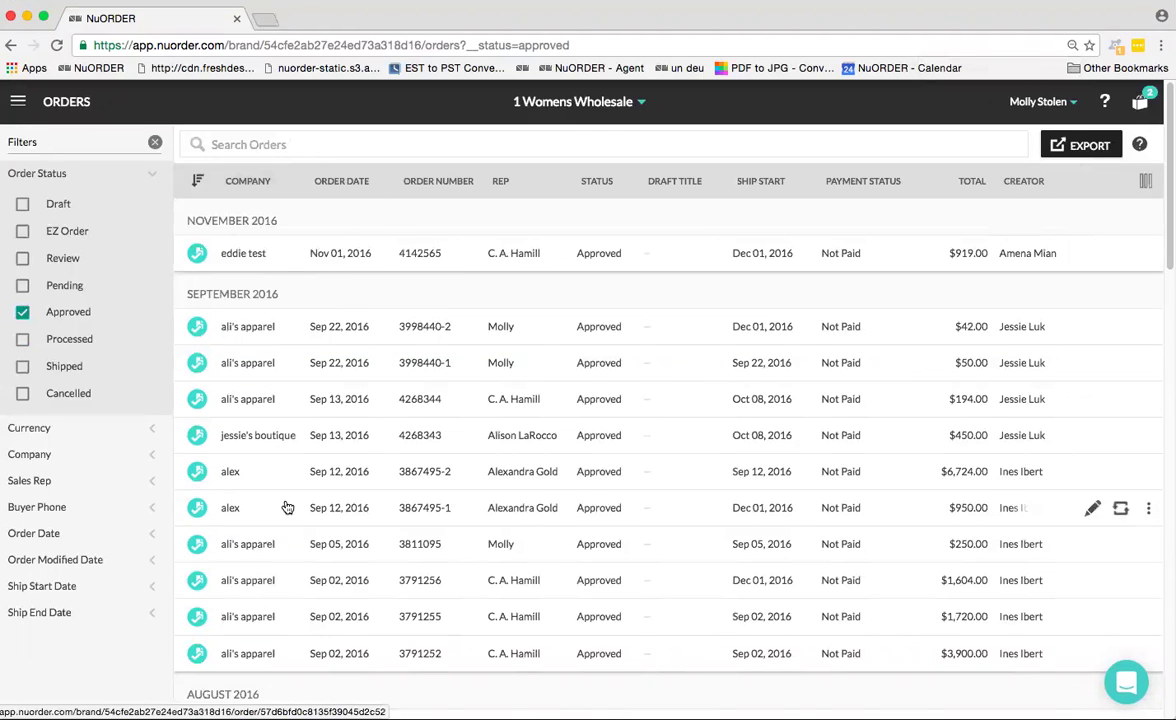
pyautogui.scroll(-1, 369, 318)
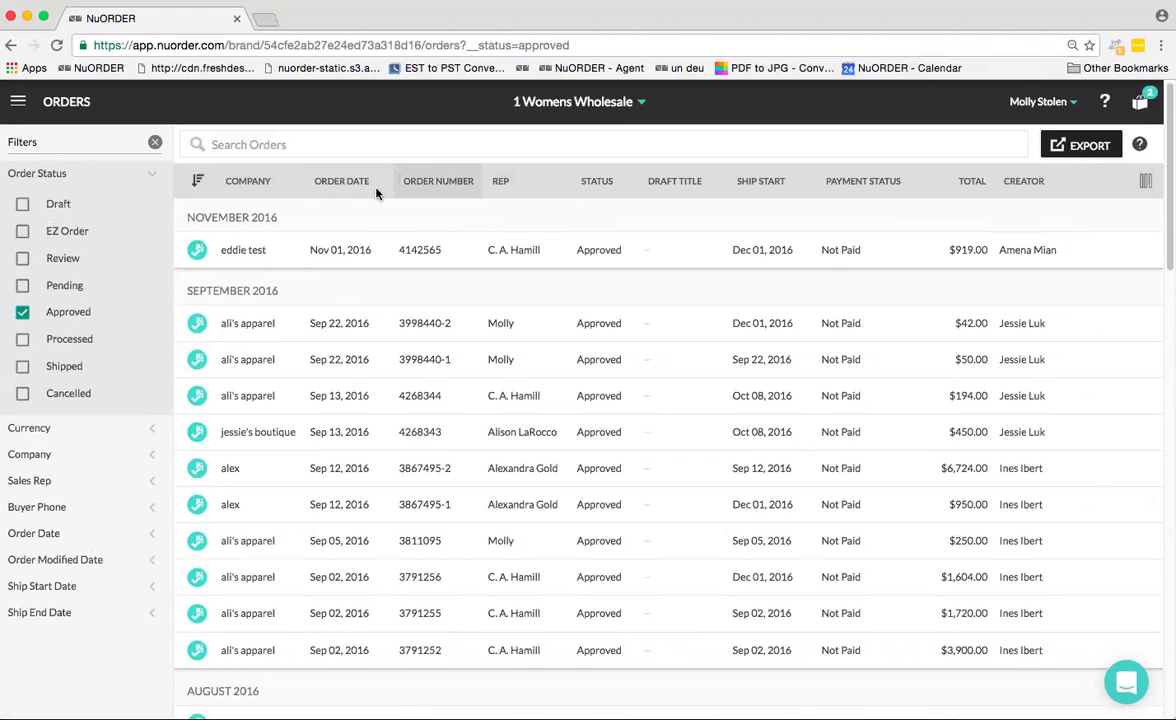
pyautogui.moveTo(338, 185); pyautogui.dragTo(358, 182)
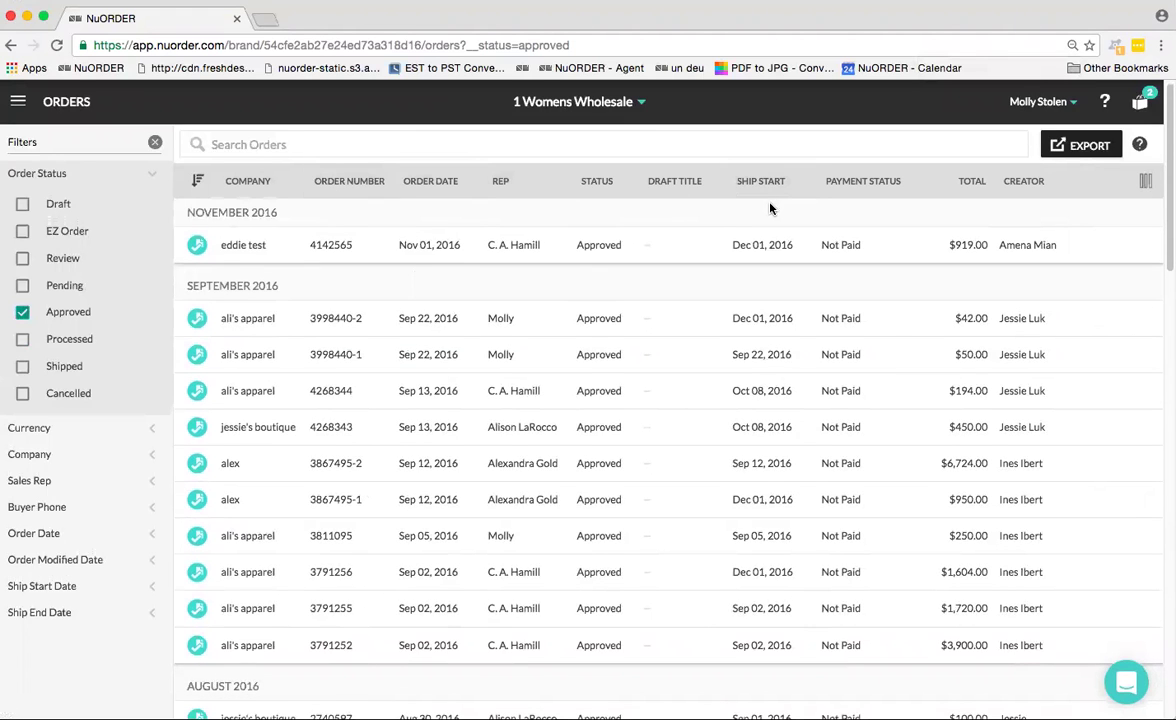
pyautogui.scroll(2, 770, 210)
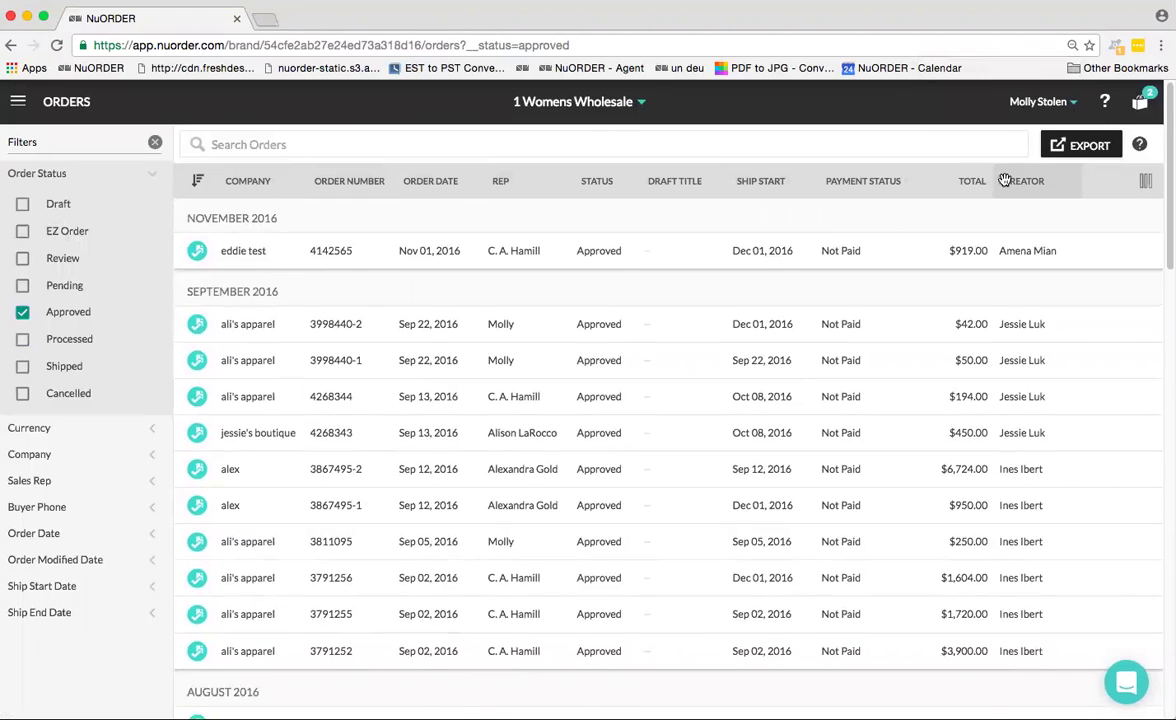
# Switch on the Buyer column in the column configuration list
pyautogui.rightClick(1135, 183)
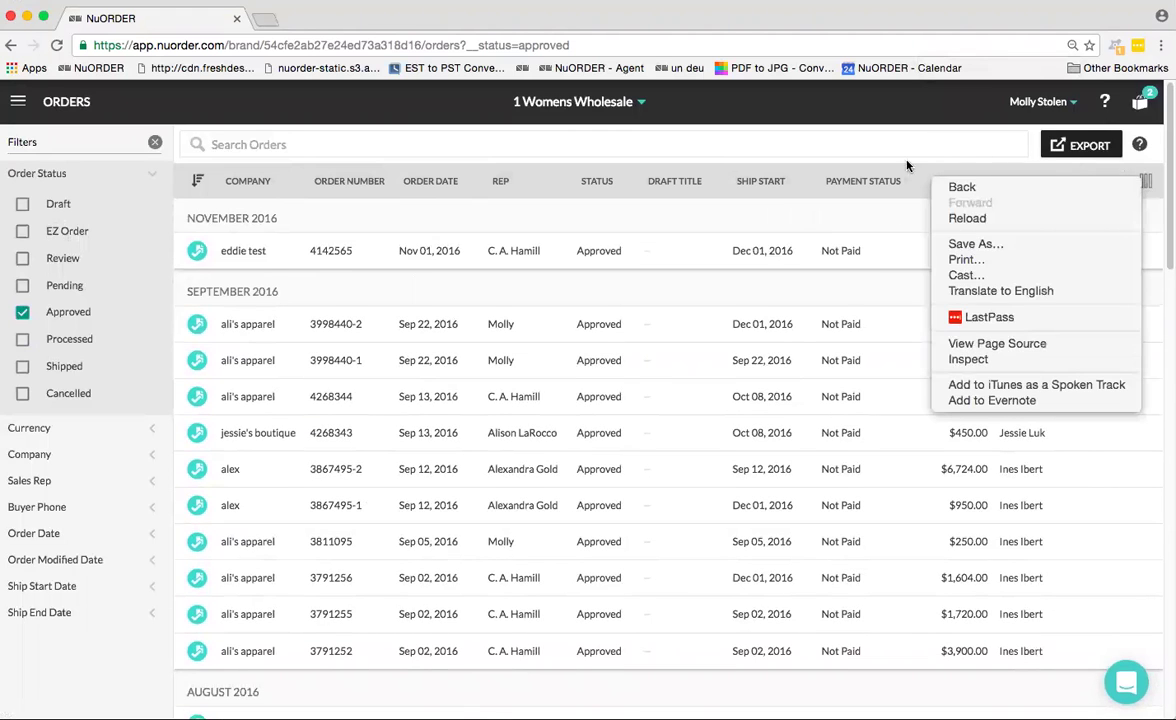
pyautogui.click(943, 176)
pyautogui.click(1146, 181)
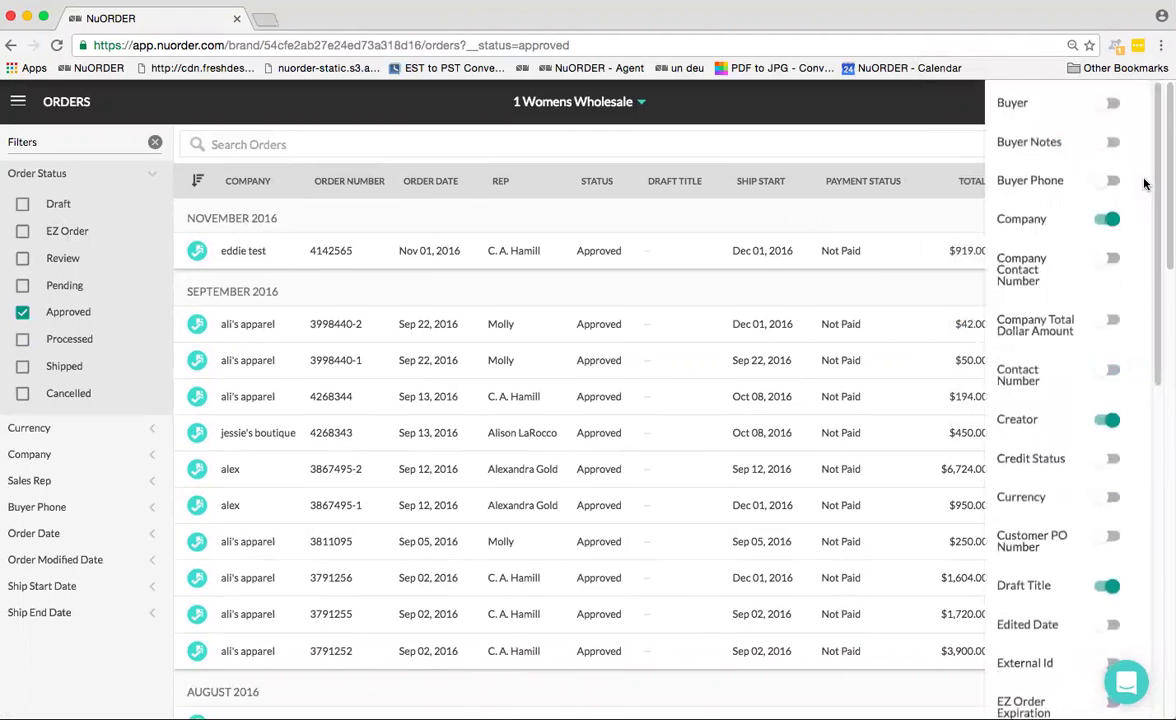
pyautogui.scroll(-5, 1114, 505)
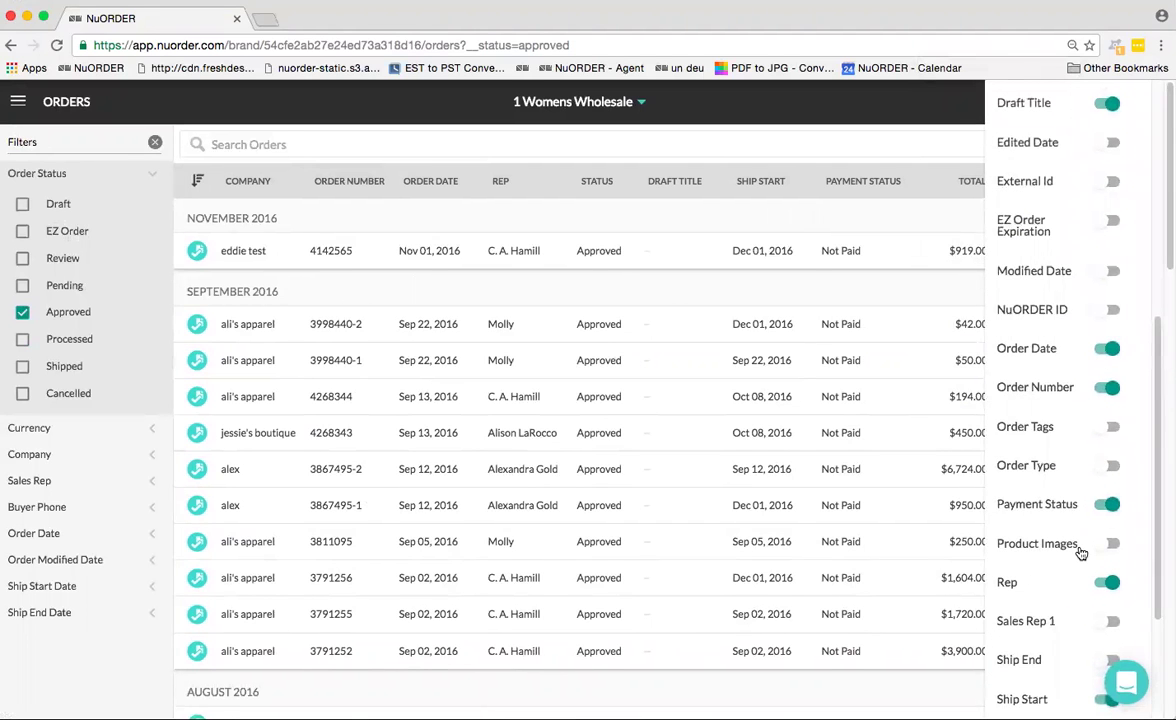
pyautogui.scroll(-5, 1005, 494)
pyautogui.scroll(4, 1044, 538)
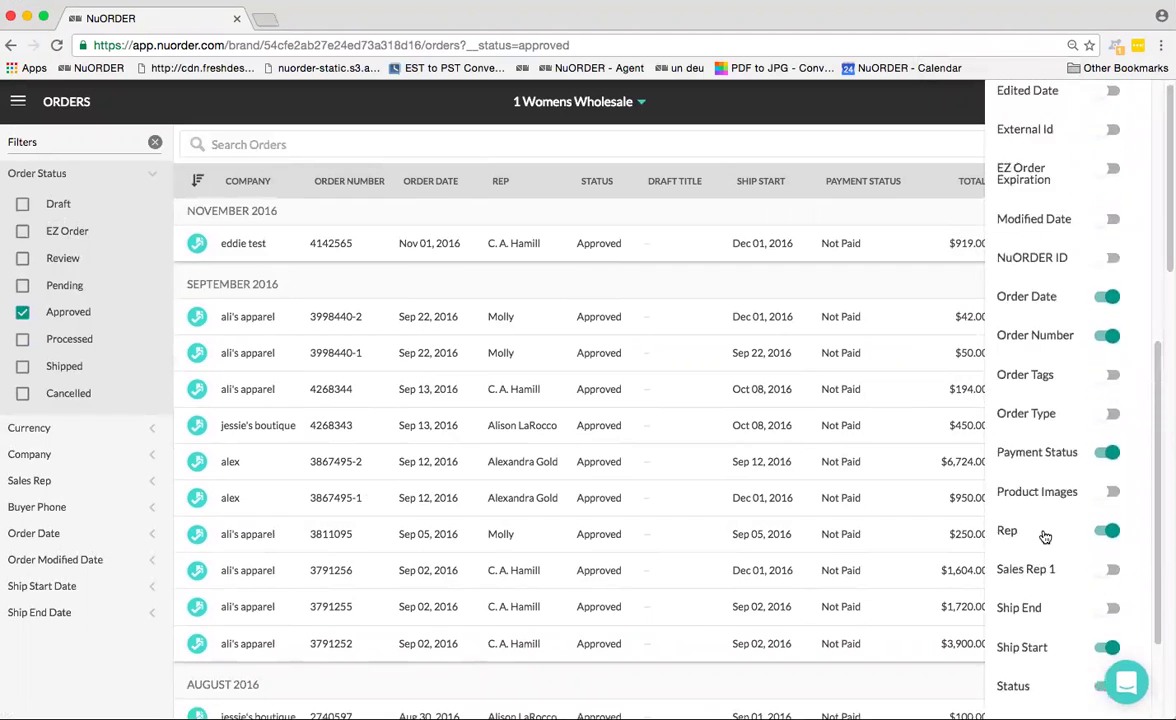
pyautogui.scroll(5, 1044, 538)
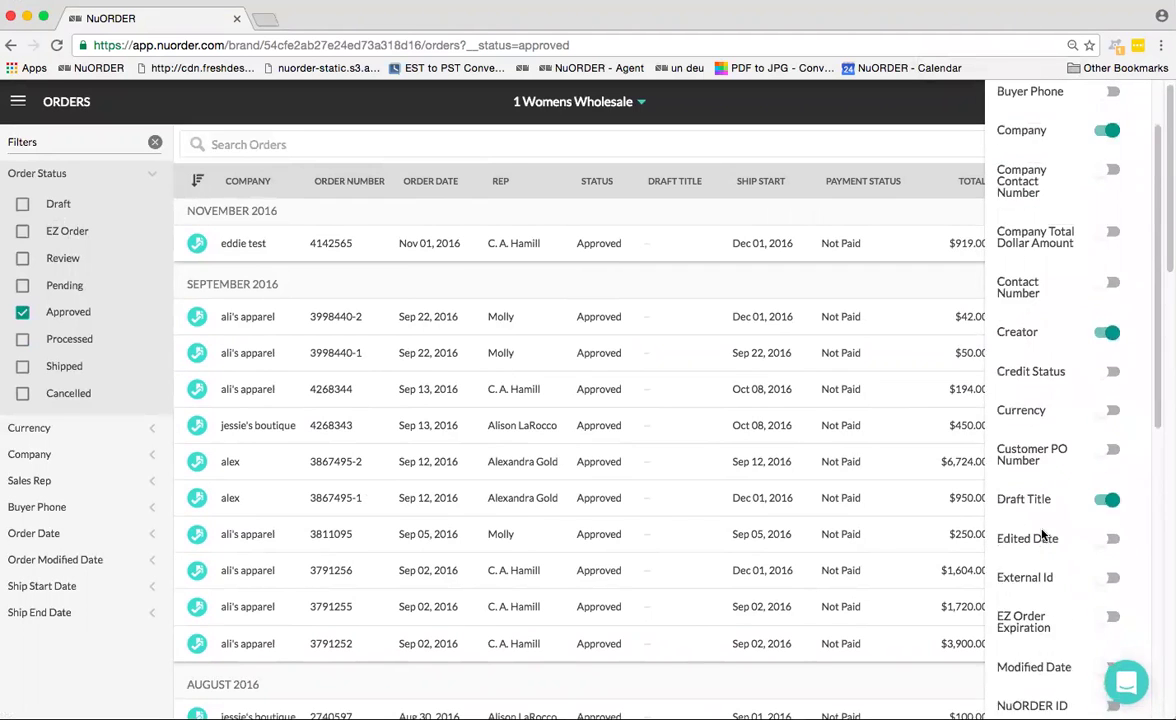
pyautogui.scroll(3, 1043, 533)
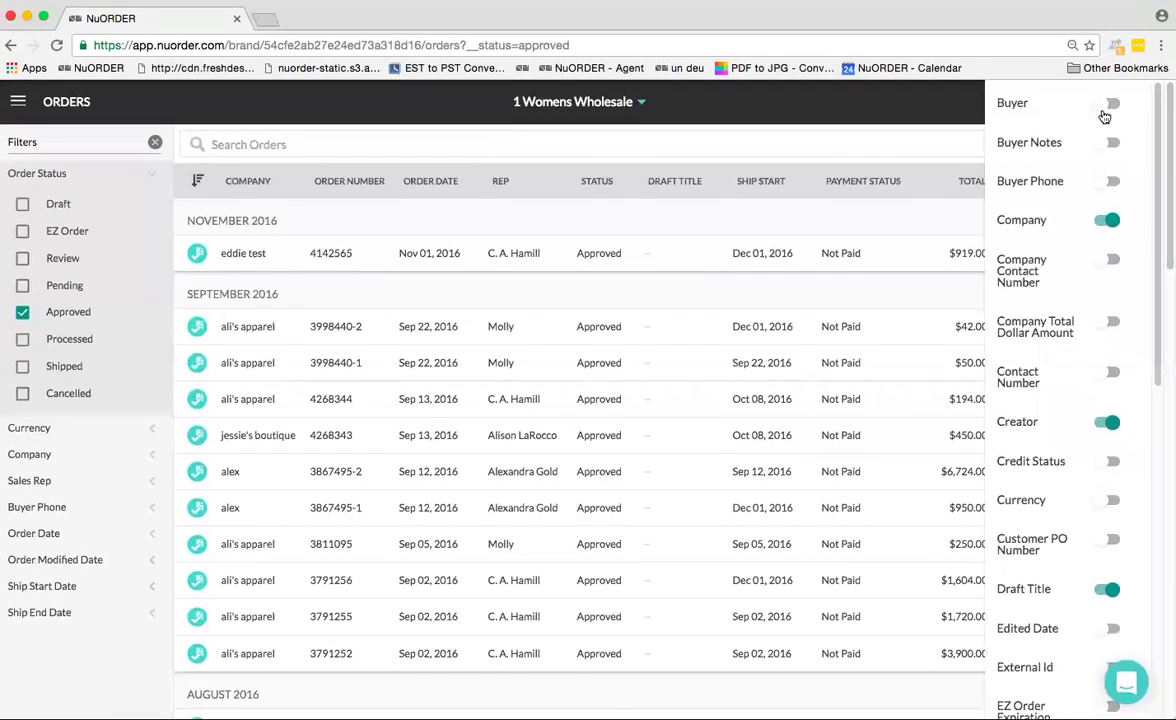
pyautogui.click(1109, 104)
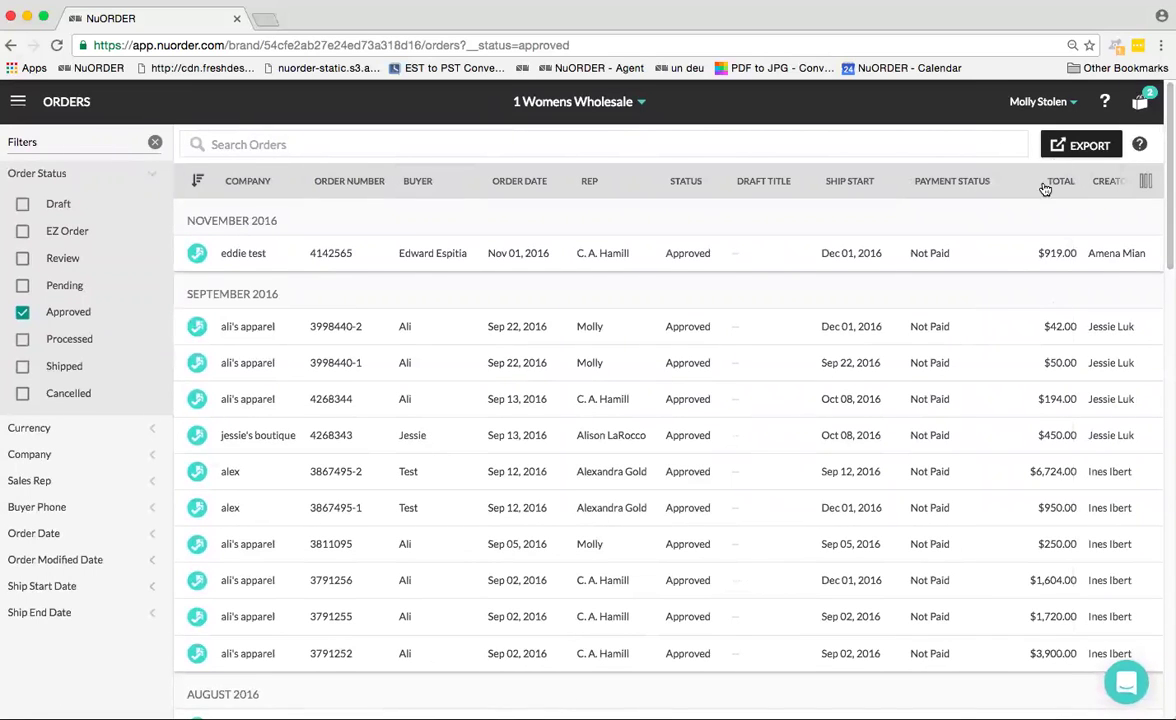
# Switch off the Draft Title column
pyautogui.click(1147, 184)
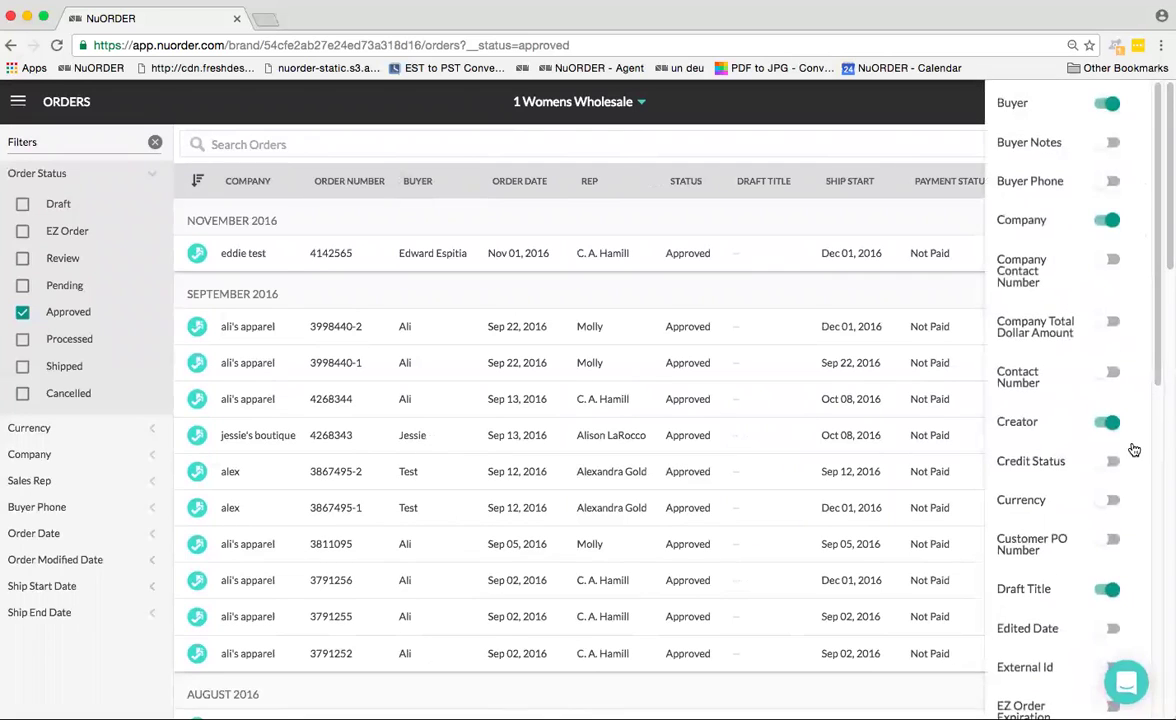
pyautogui.scroll(-2, 1103, 568)
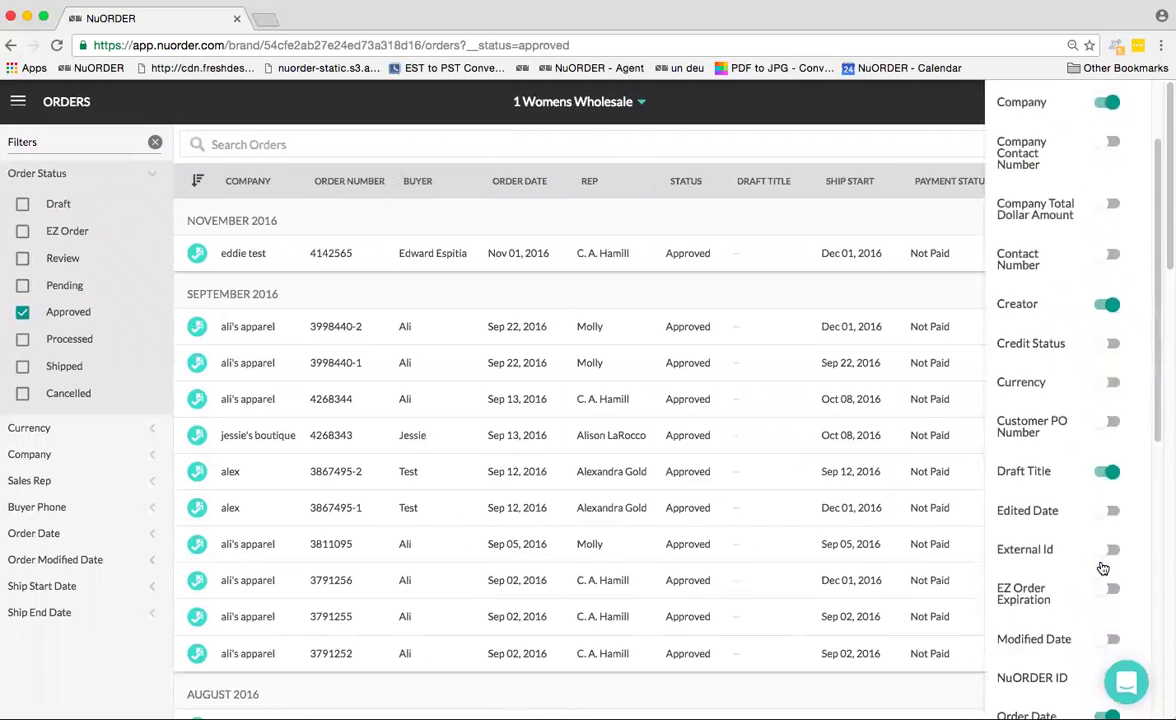
pyautogui.click(1110, 472)
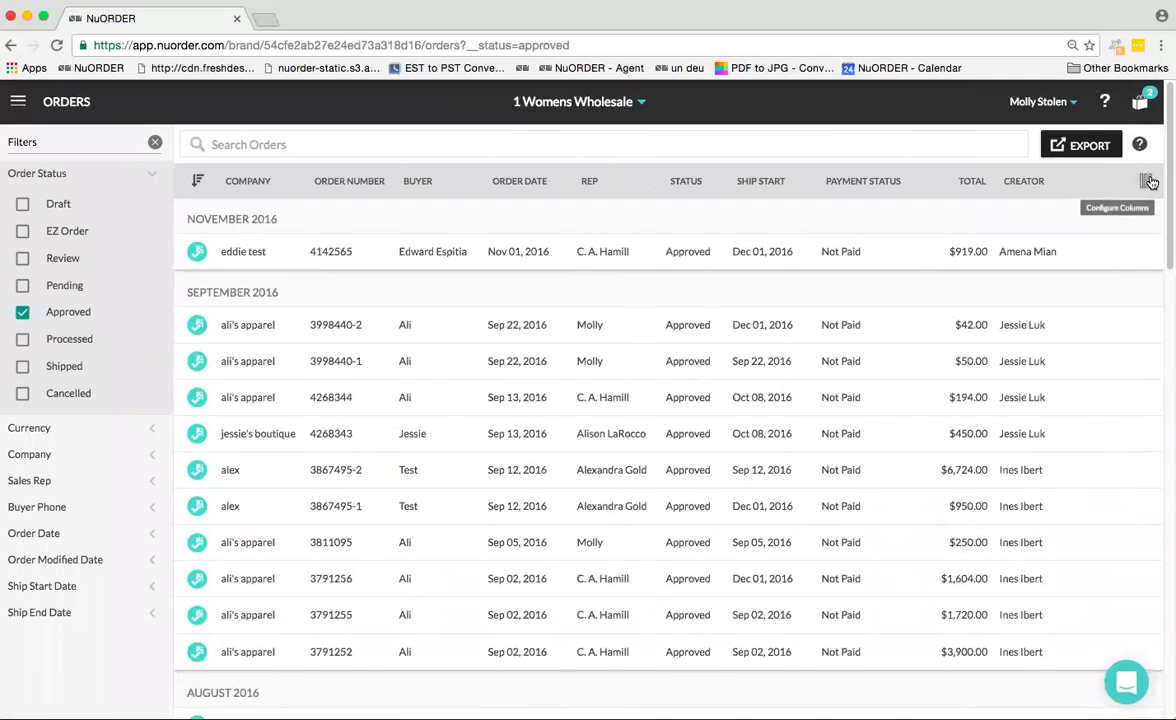
# Review the remaining column toggles, then open order 3998440-2's details
pyautogui.click(1149, 181)
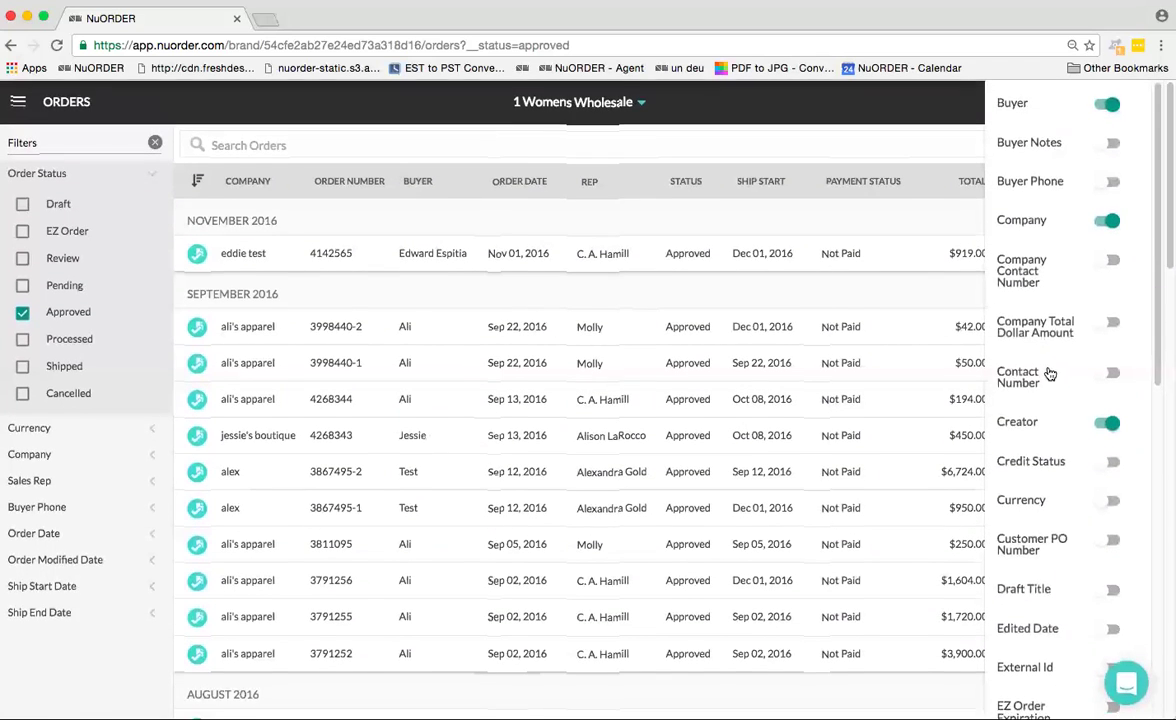
pyautogui.scroll(-3, 1050, 374)
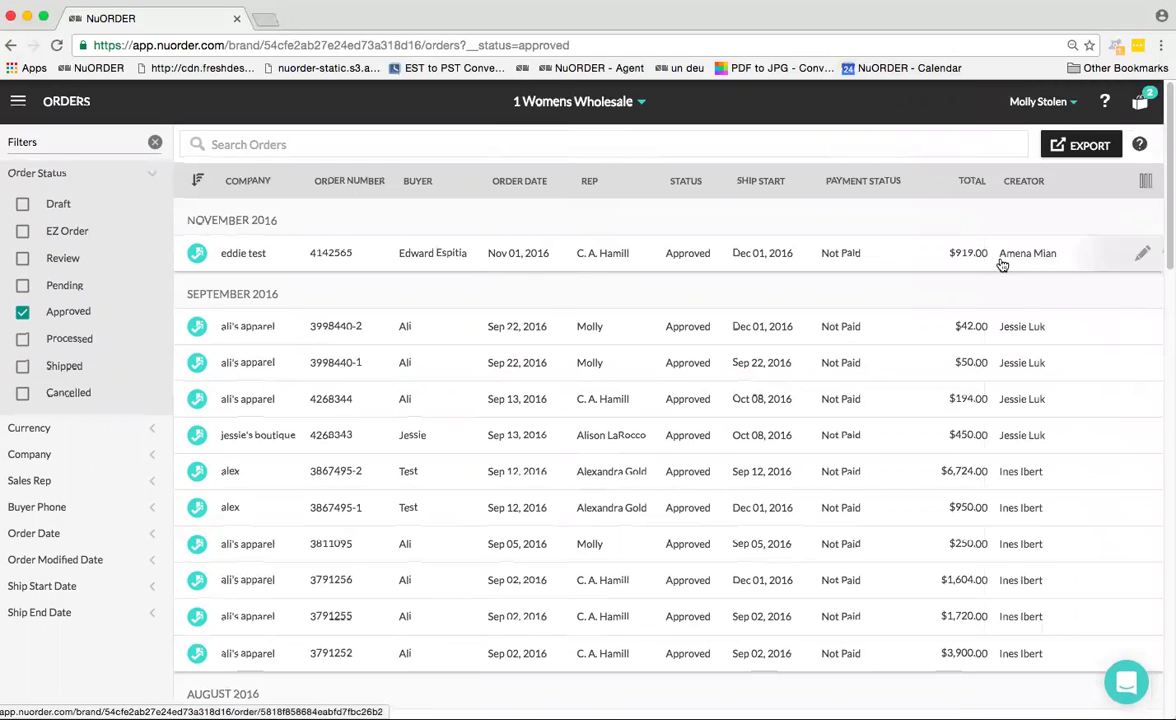
pyautogui.moveTo(1022, 259)
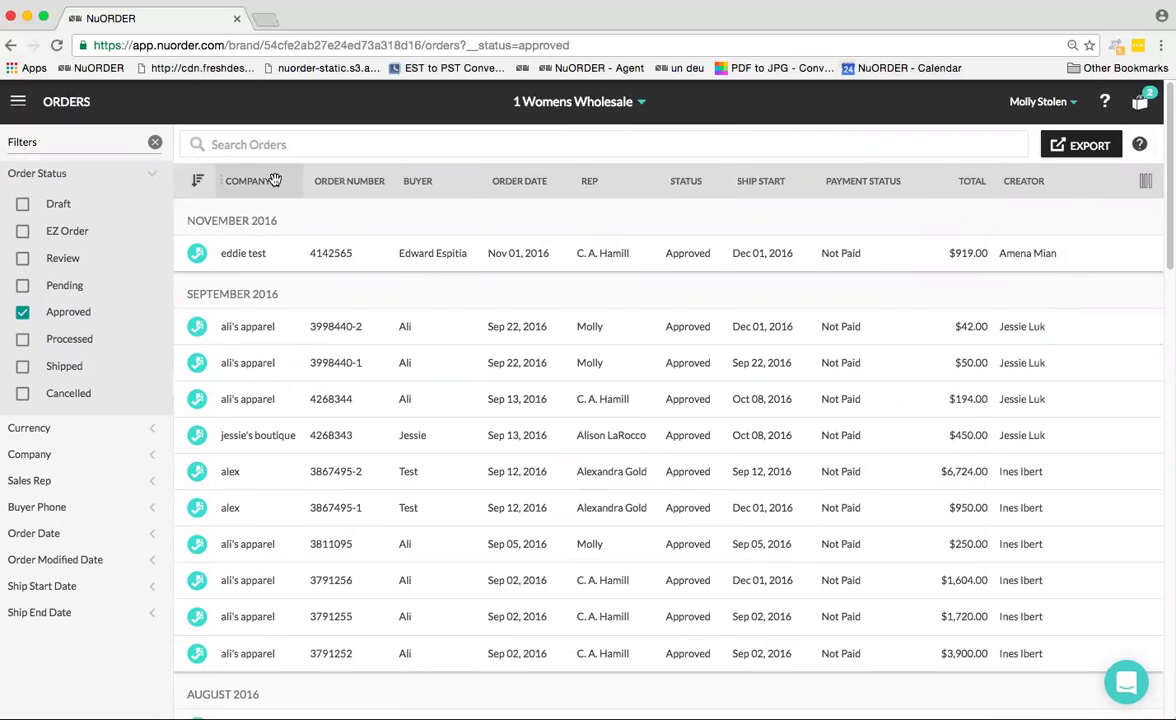
pyautogui.scroll(-1, 778, 540)
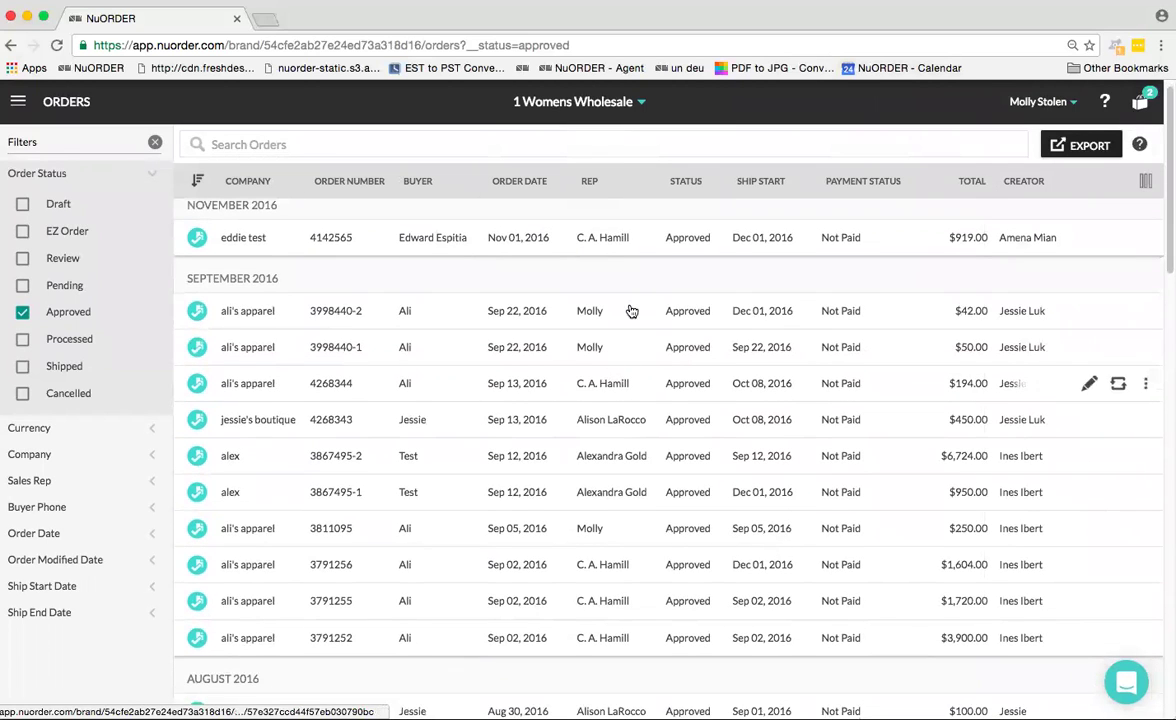
pyautogui.click(660, 312)
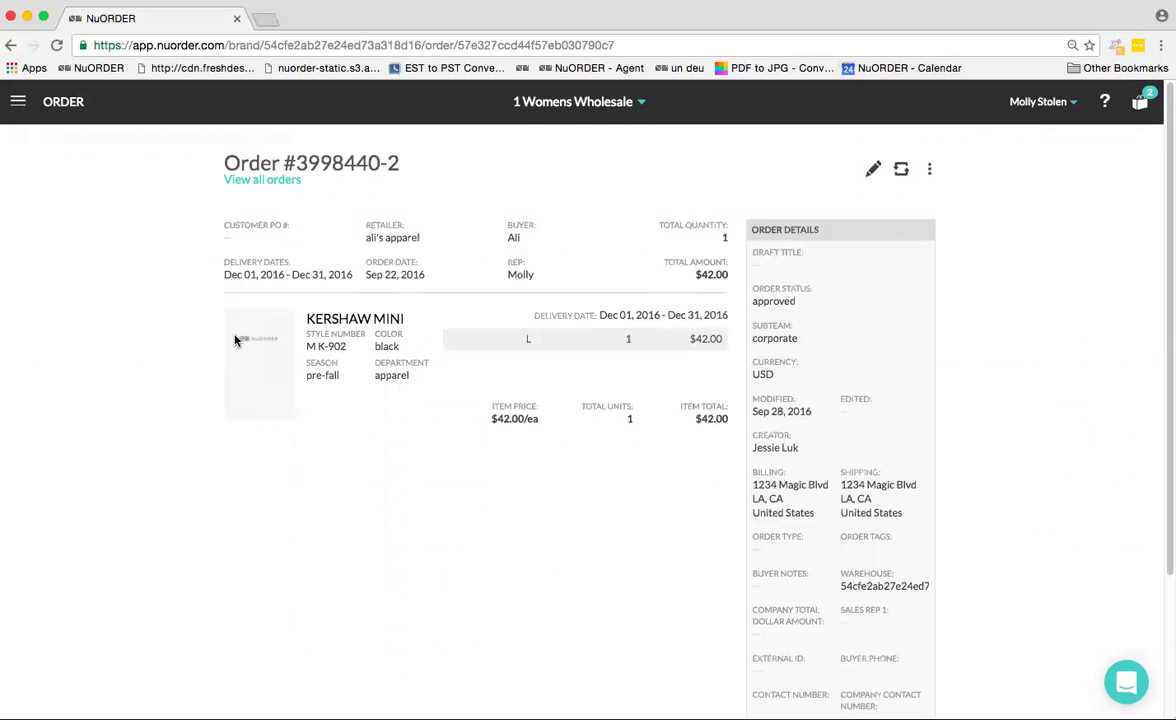
# Start editing order 3998440-2, then answer NO to the edit confirmation
pyautogui.click(874, 172)
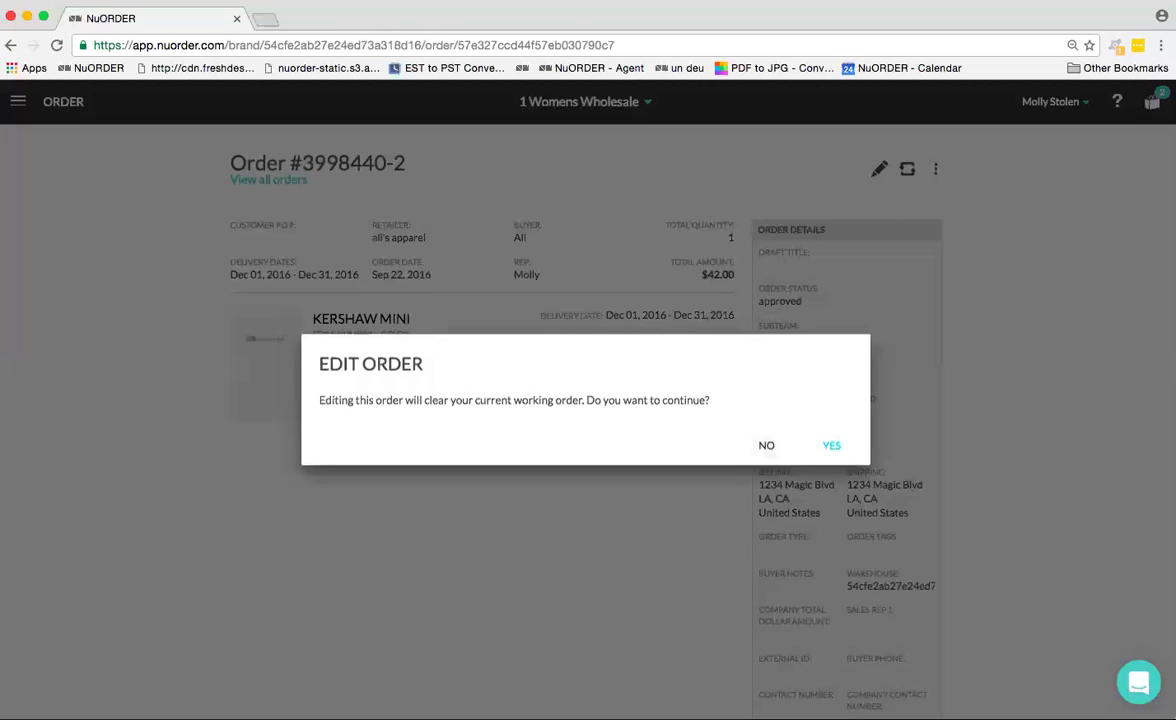
pyautogui.click(766, 445)
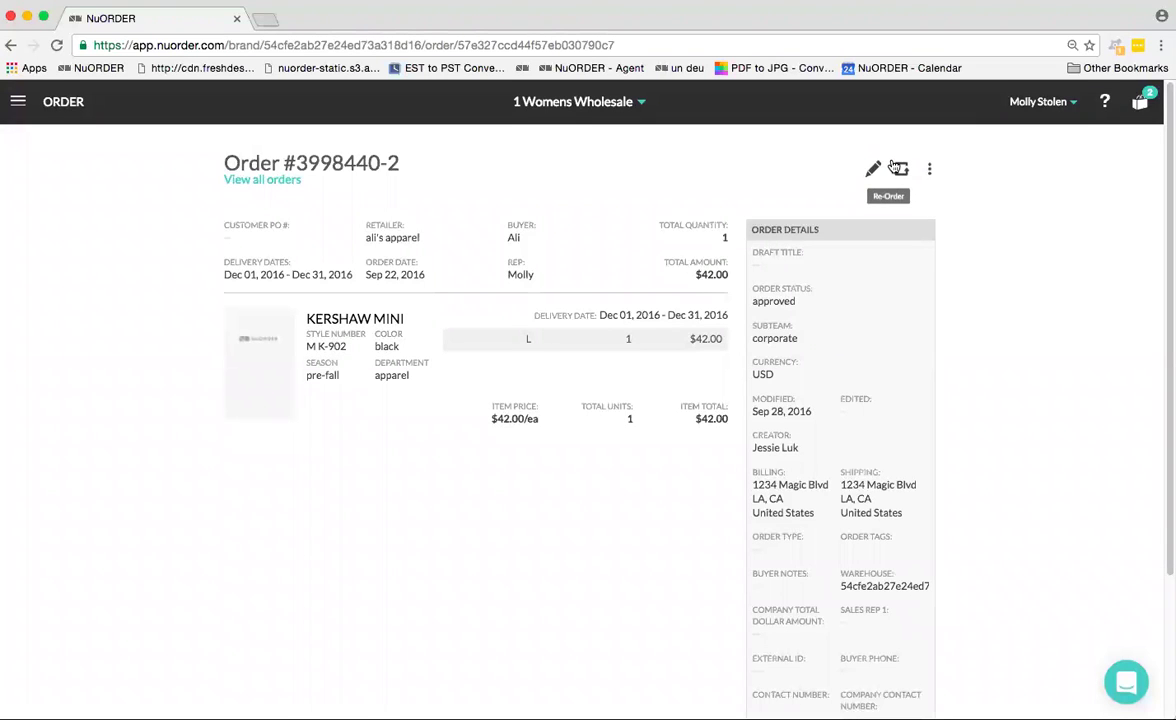
pyautogui.click(930, 169)
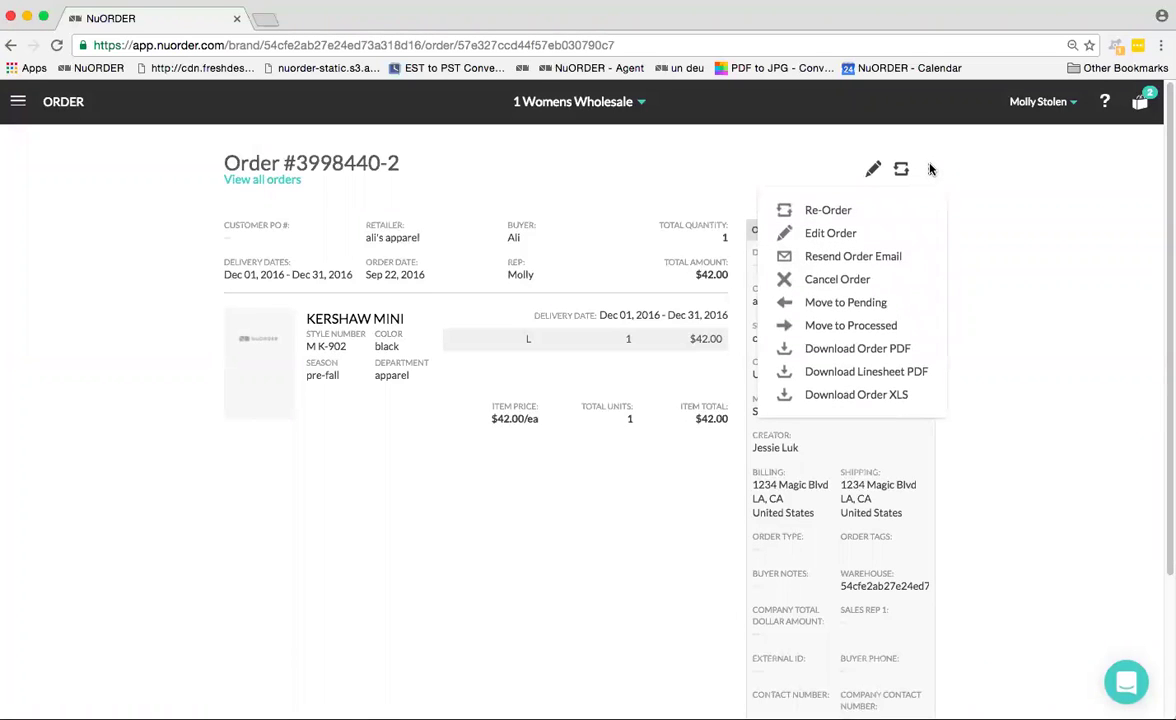
pyautogui.scroll(-1, 869, 268)
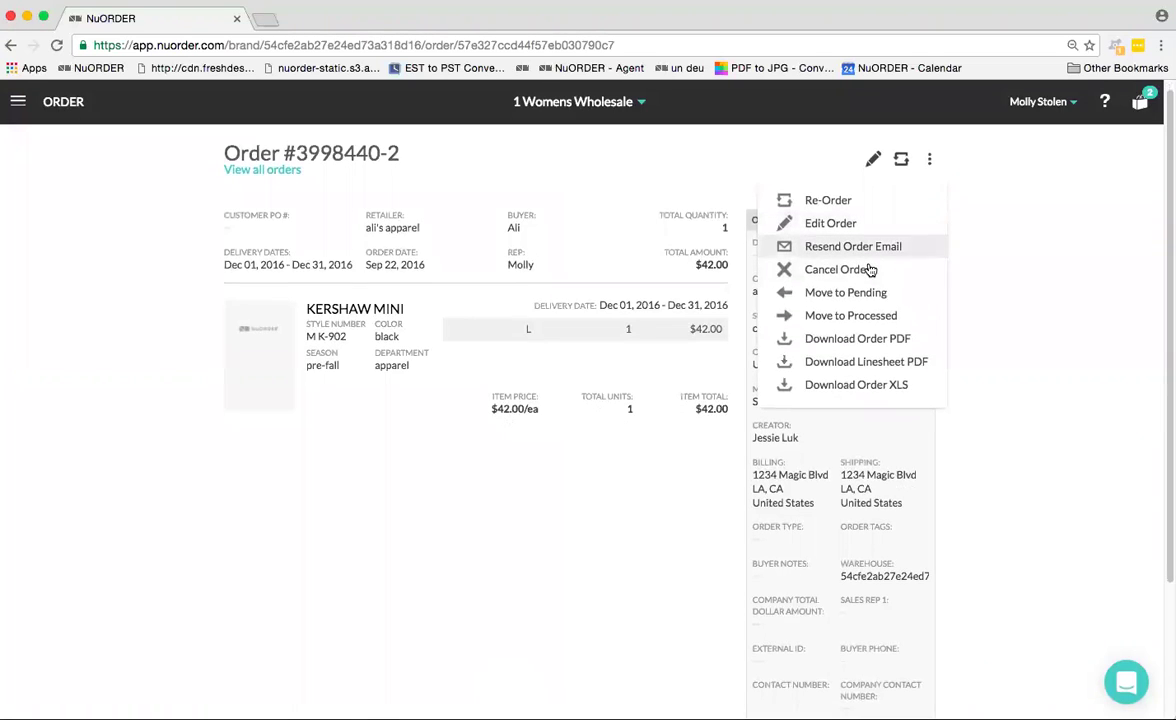
pyautogui.scroll(-1, 869, 270)
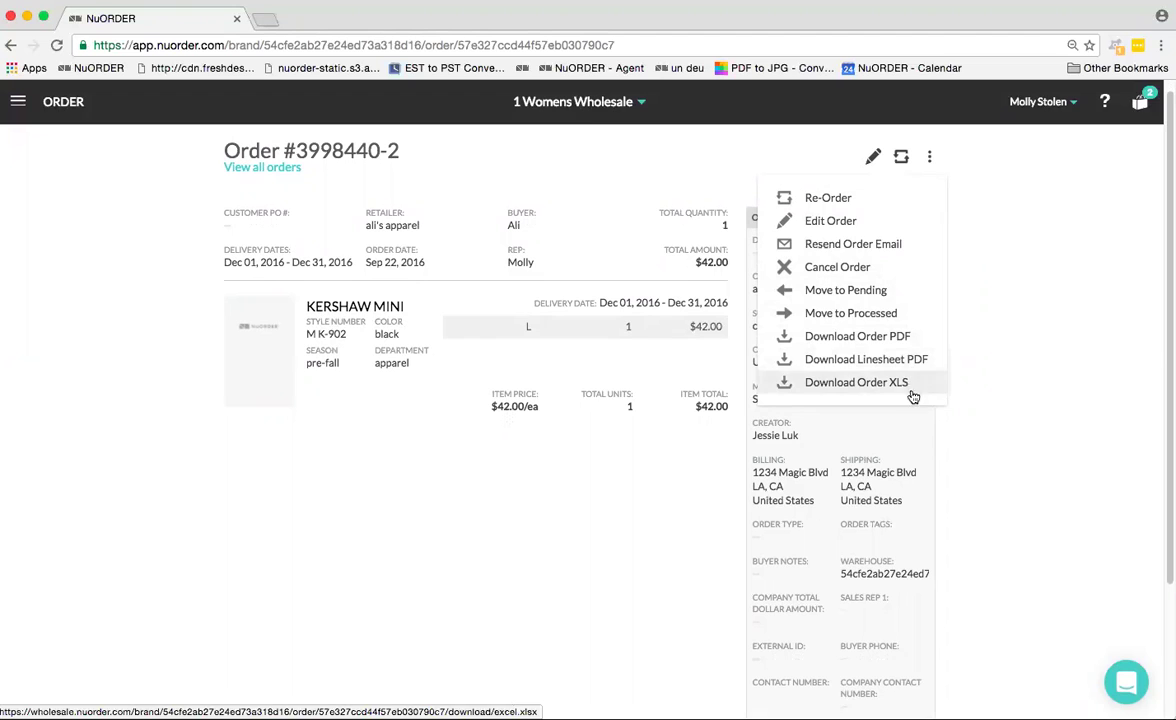
pyautogui.click(635, 157)
pyautogui.scroll(-1, 150, 150)
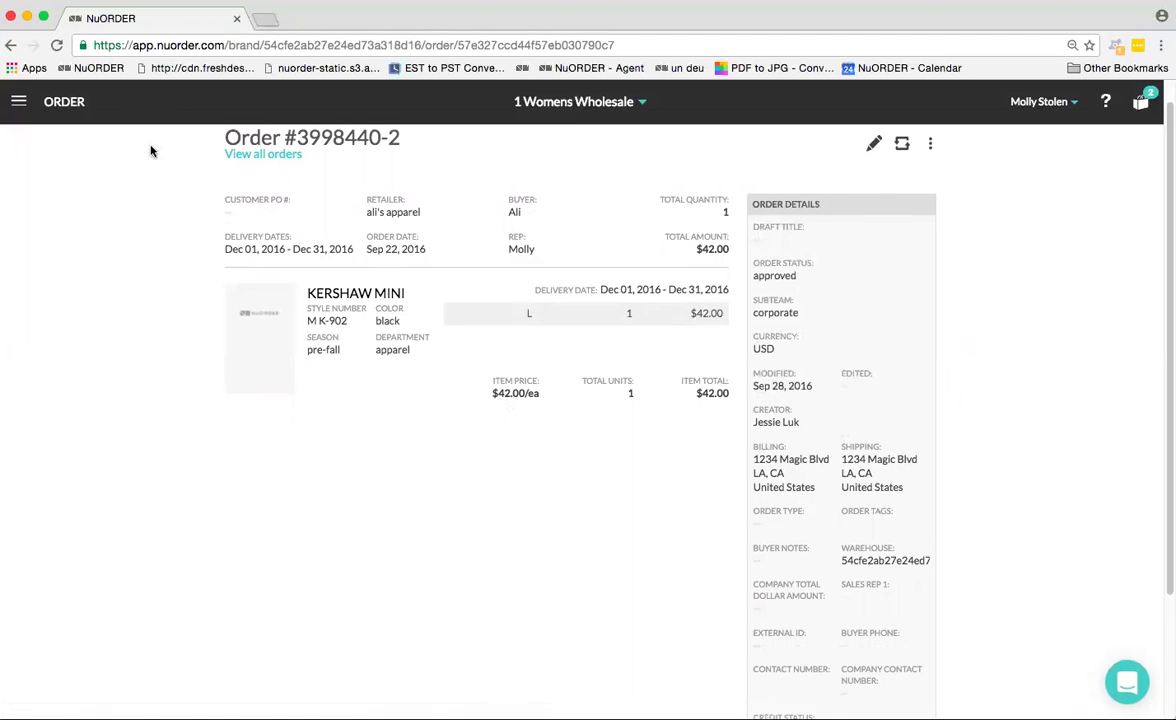
# Go back via 'View all orders' and browse the unfiltered list of every status
pyautogui.click(276, 160)
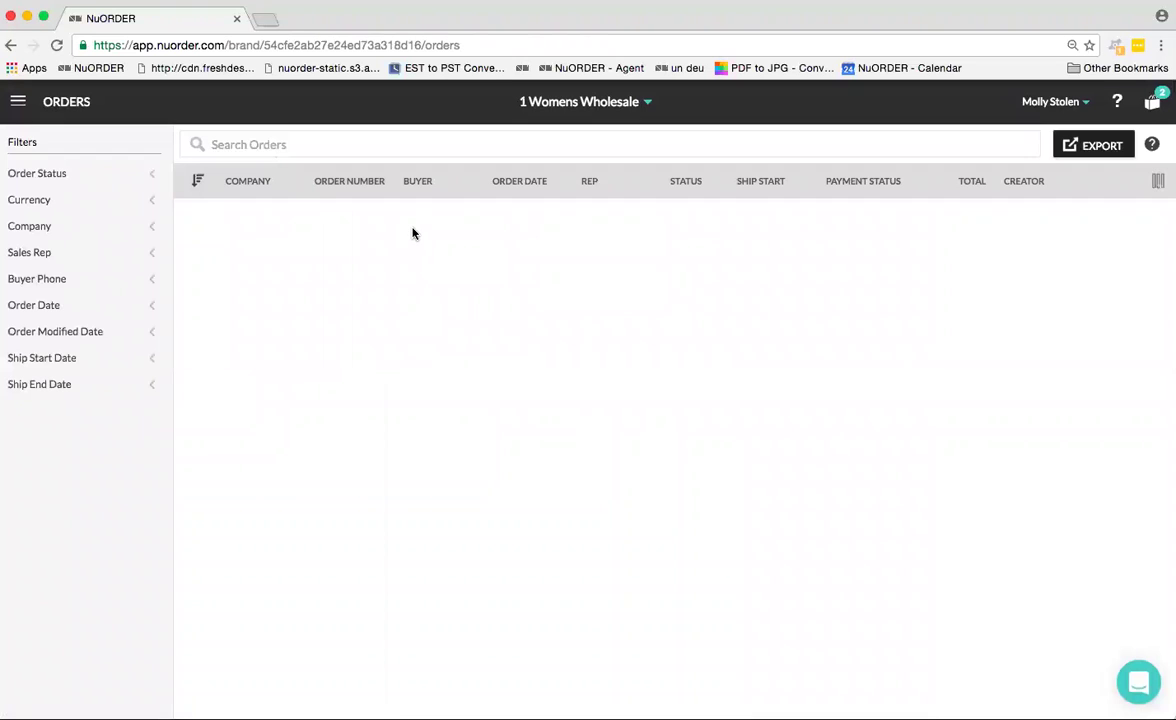
pyautogui.scroll(-1, 409, 236)
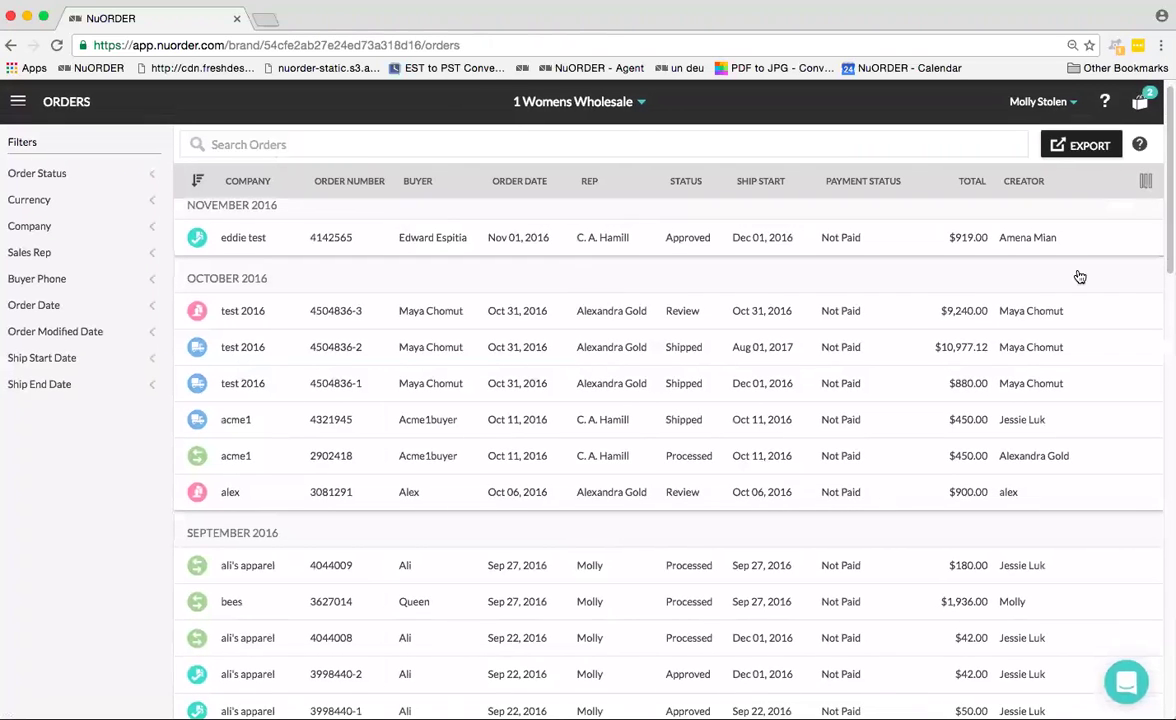
pyautogui.scroll(1, 862, 400)
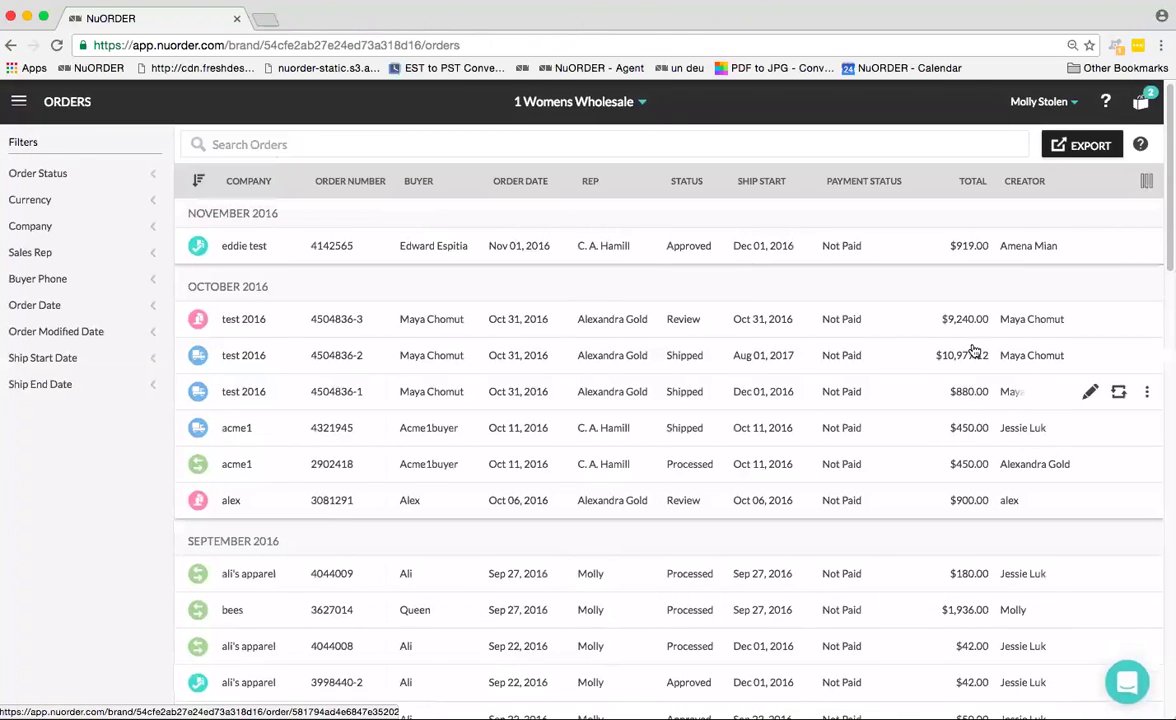
pyautogui.moveTo(1139, 333)
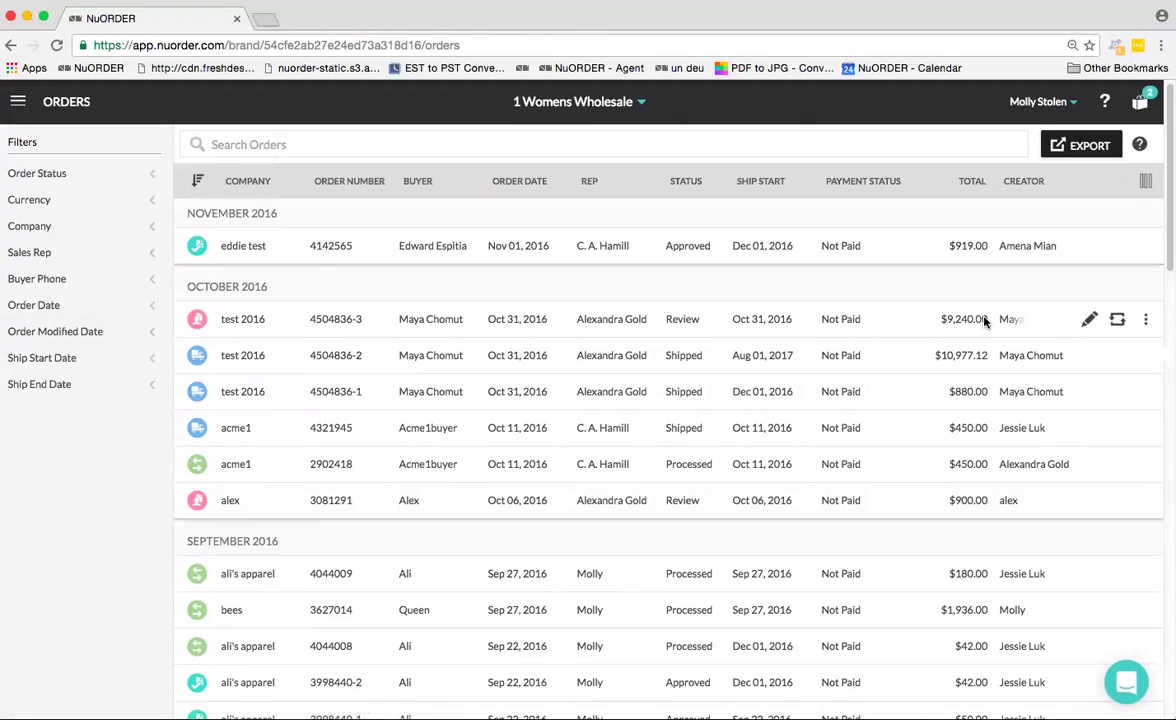
pyautogui.moveTo(638, 313)
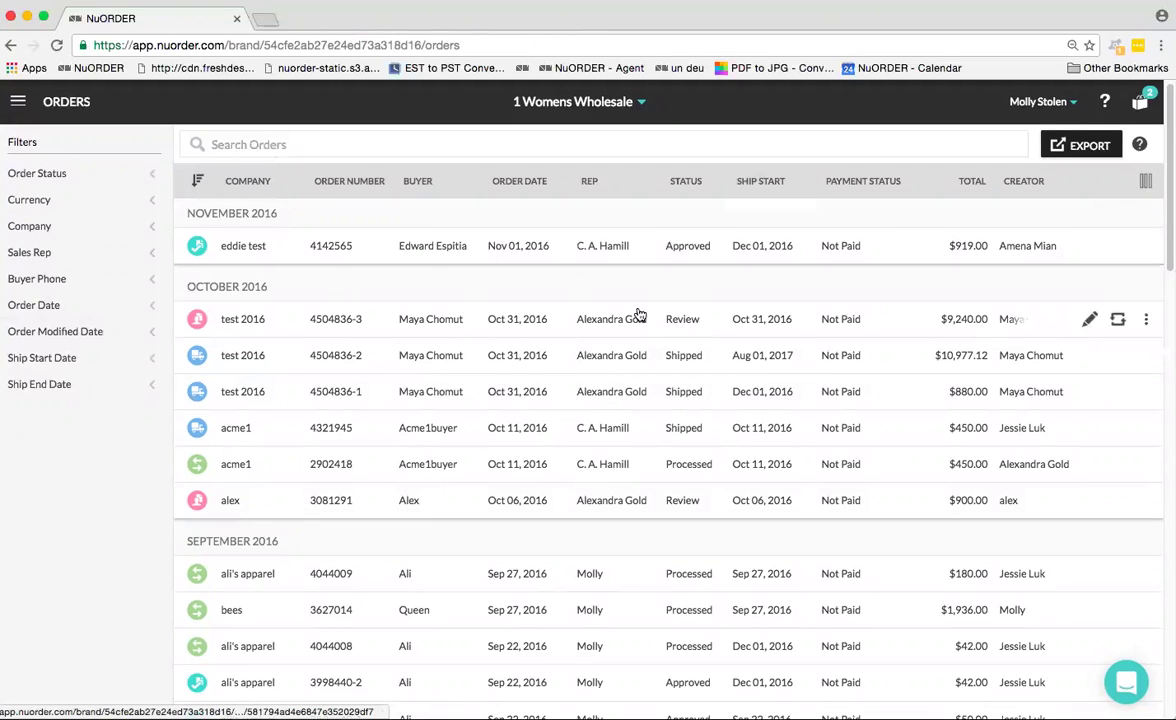